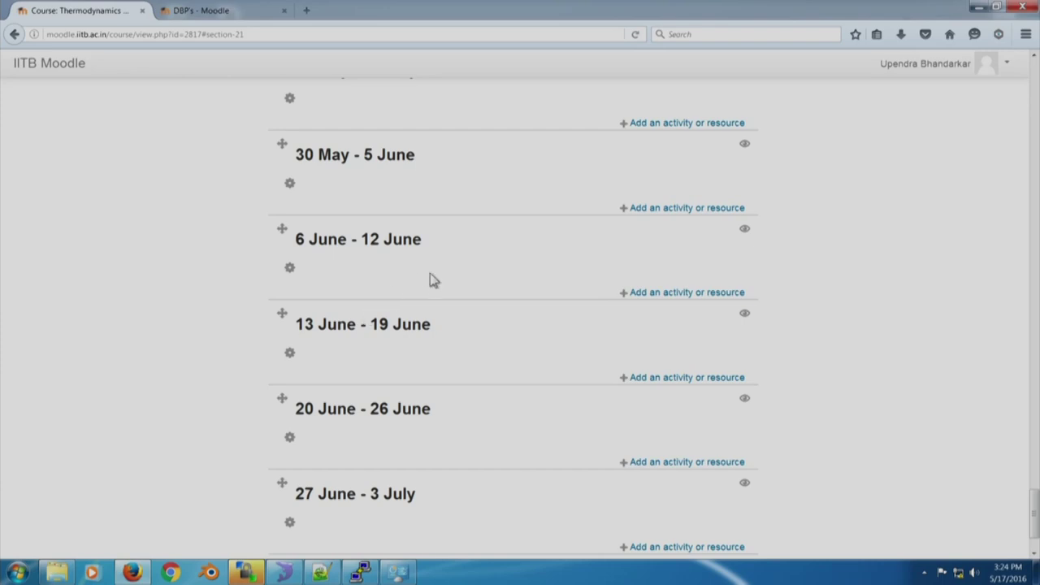
# Add a new Quiz activity to the 23 May - 29 May section
pyautogui.scroll(2, 576, 242)
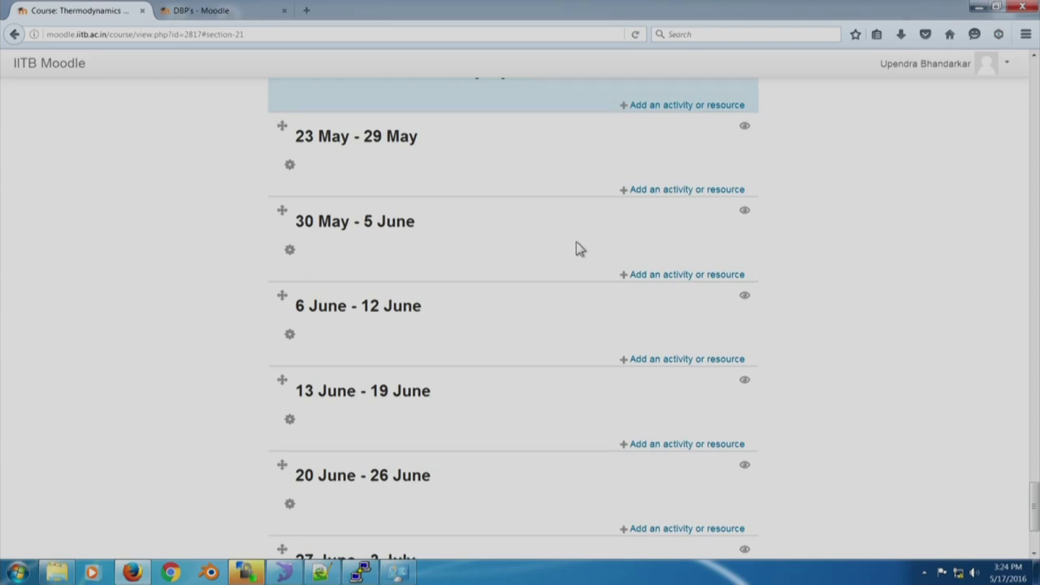
pyautogui.scroll(2, 577, 240)
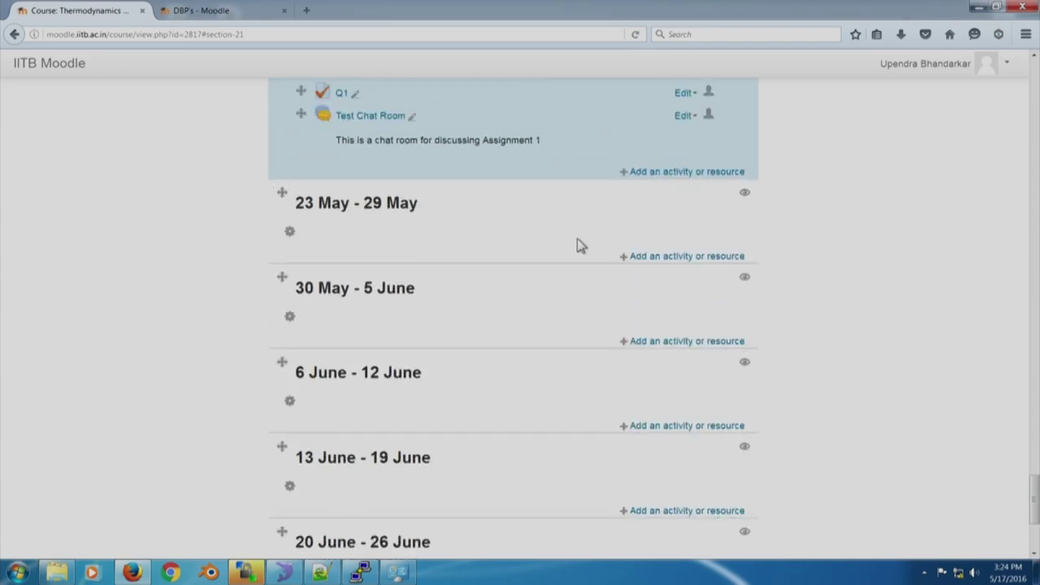
pyautogui.scroll(-2, 577, 243)
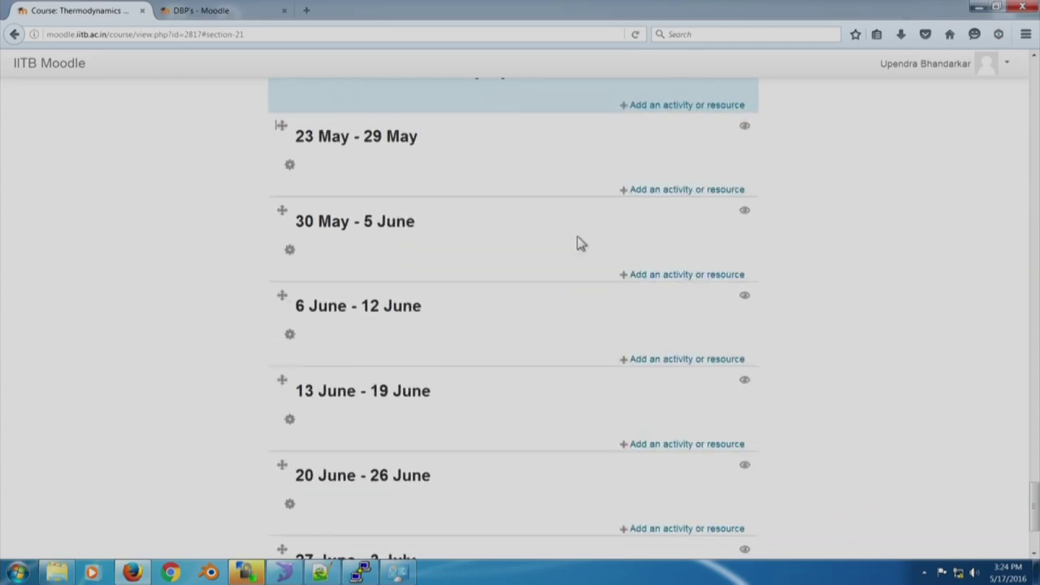
pyautogui.click(699, 189)
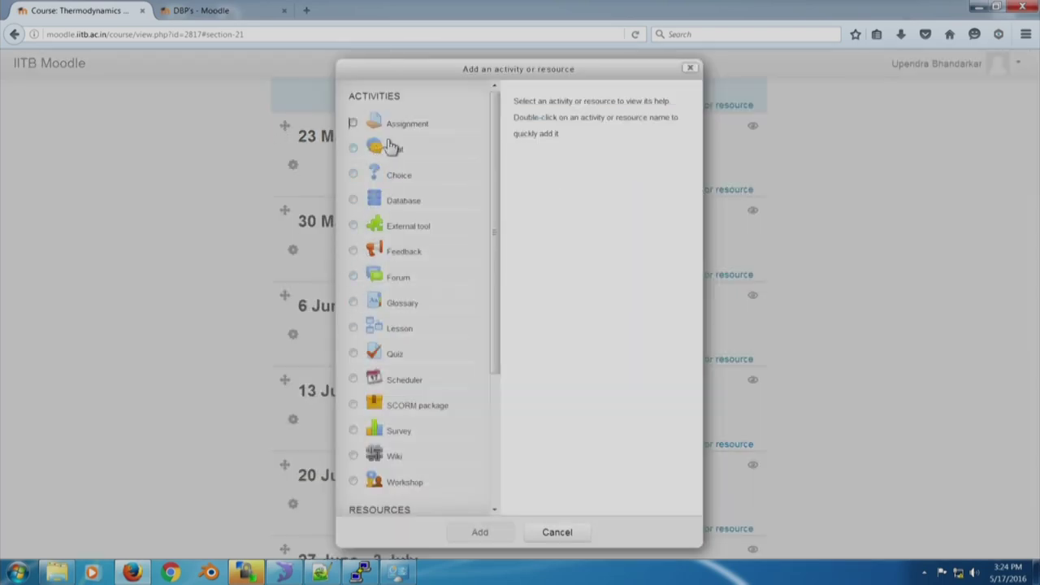
pyautogui.click(355, 356)
pyautogui.click(479, 533)
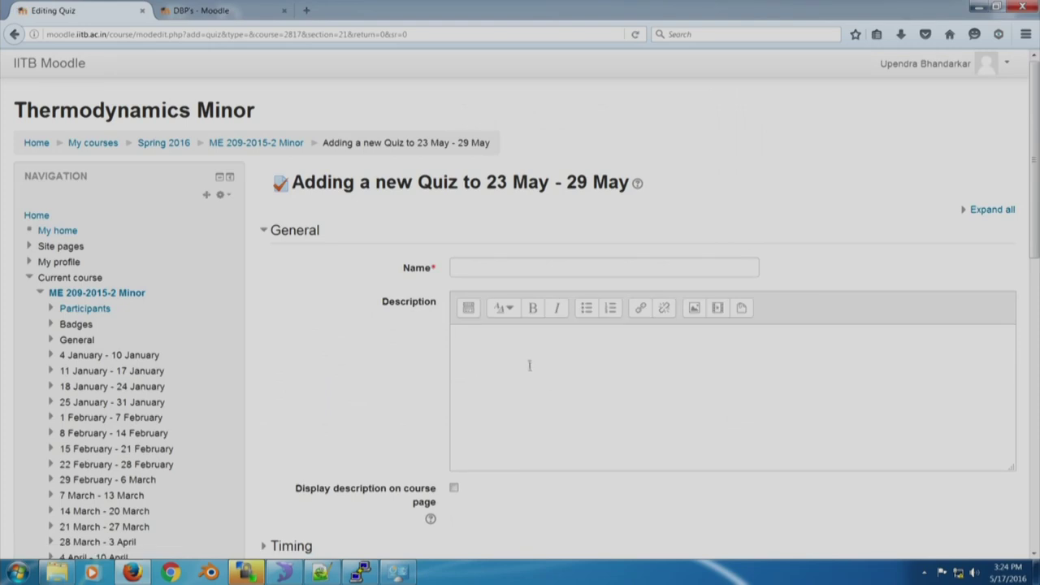
# Name the quiz 'Quiz 2' and describe it as testing general second-law concepts
pyautogui.click(500, 267)
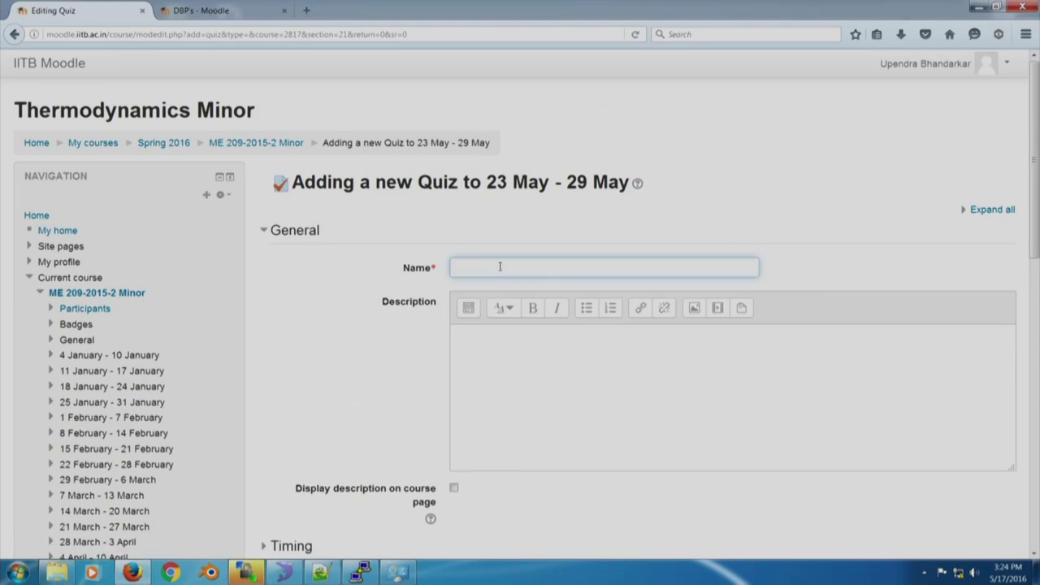
pyautogui.write('Quiz 2')
pyautogui.click(492, 352)
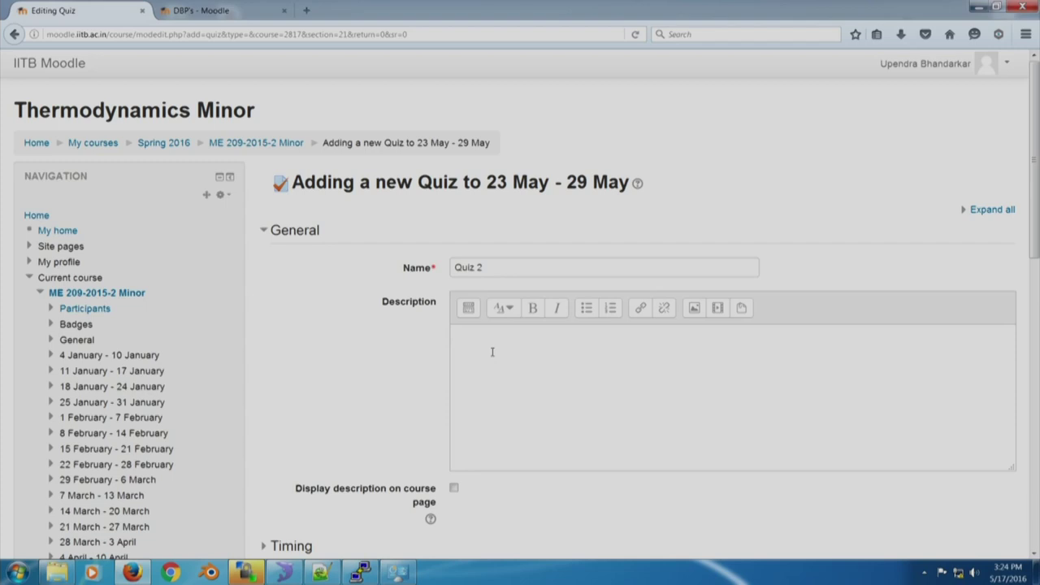
pyautogui.write('This quiz tests some general conce')
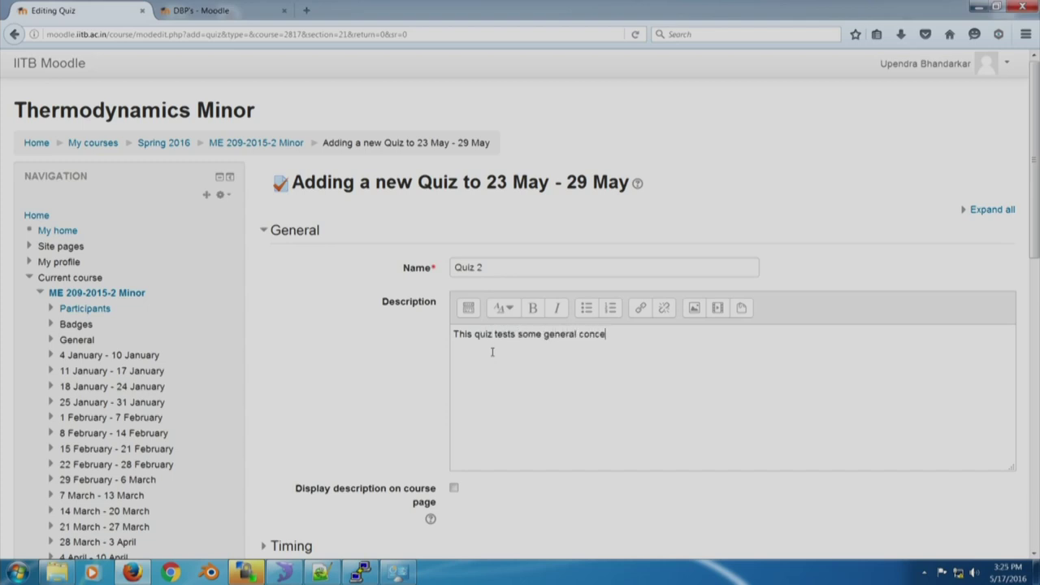
pyautogui.write('pts on the second law')
# Show the description on the course page and expand the Timing settings
pyautogui.scroll(-4, 492, 352)
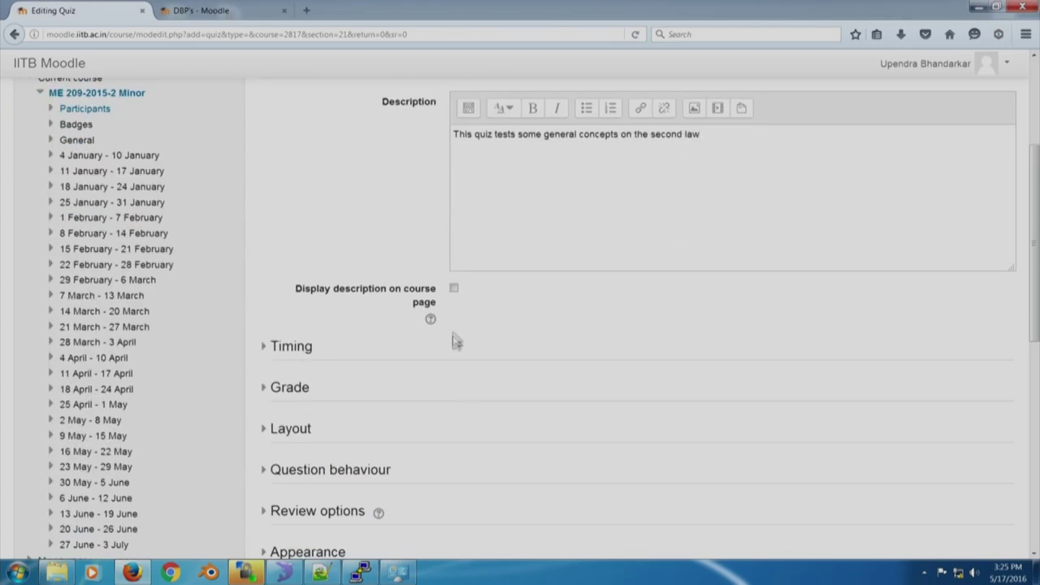
pyautogui.click(454, 289)
pyautogui.click(302, 347)
# Enable the quiz opening date and set it to 30 May 2016, 09:00
pyautogui.scroll(-2, 514, 361)
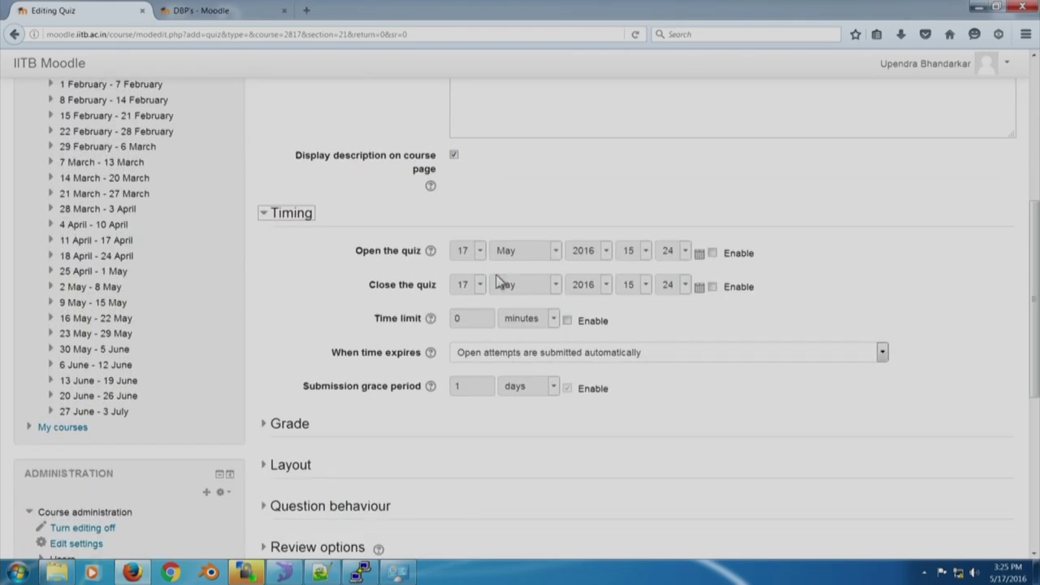
pyautogui.click(610, 253)
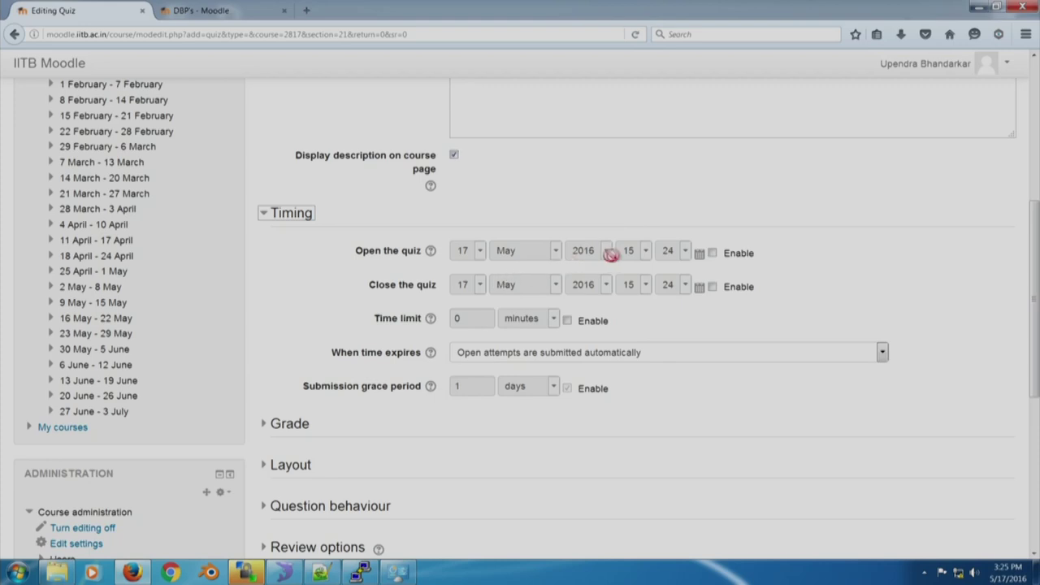
pyautogui.click(713, 254)
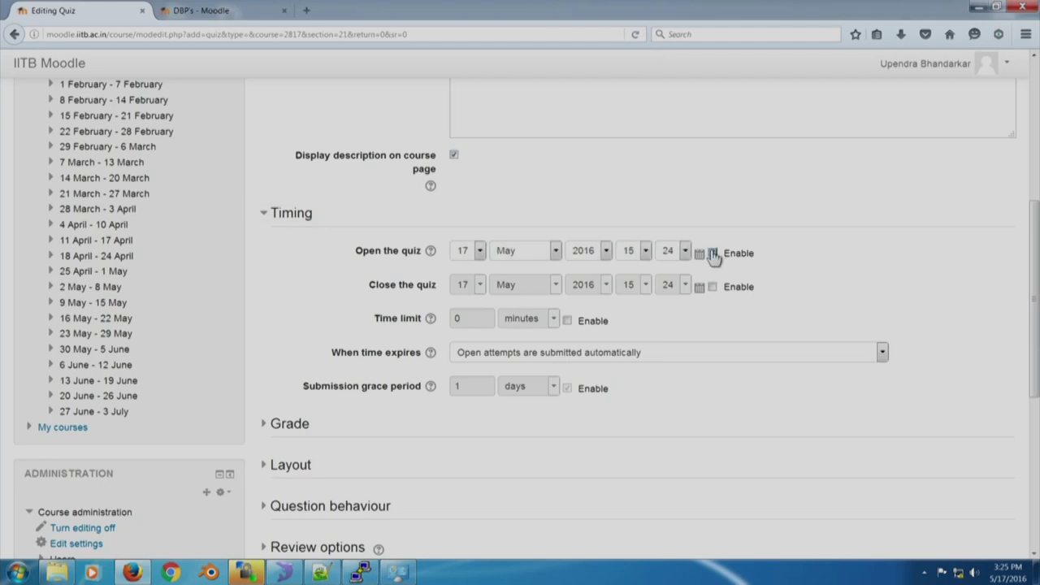
pyautogui.click(485, 251)
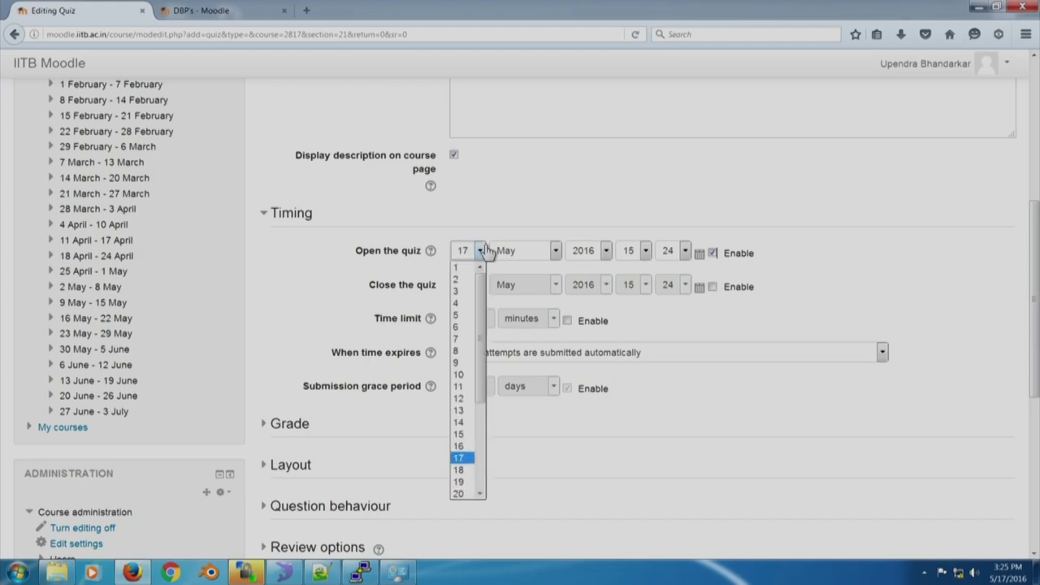
pyautogui.scroll(-4, 457, 455)
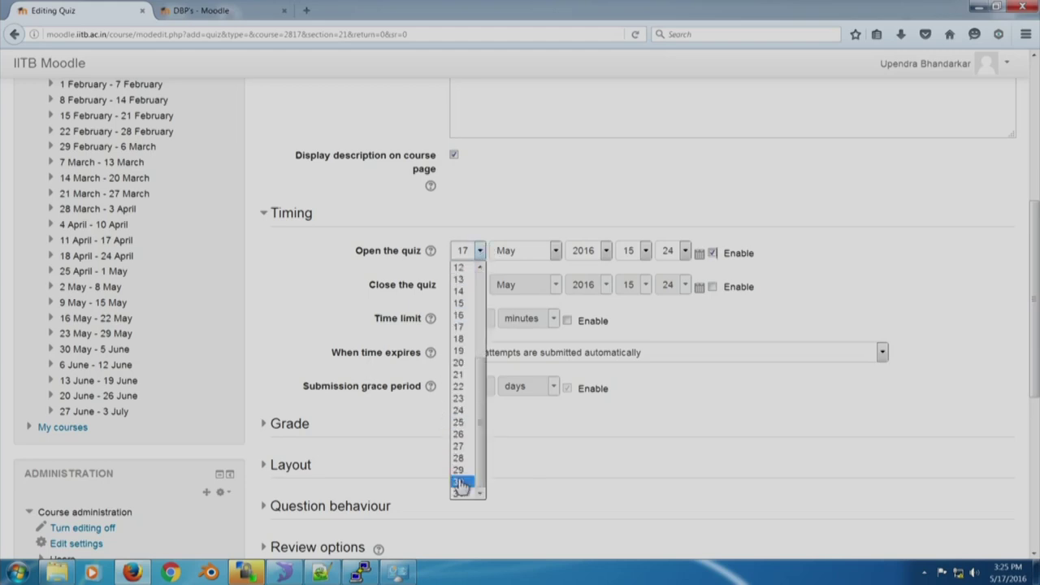
pyautogui.click(463, 482)
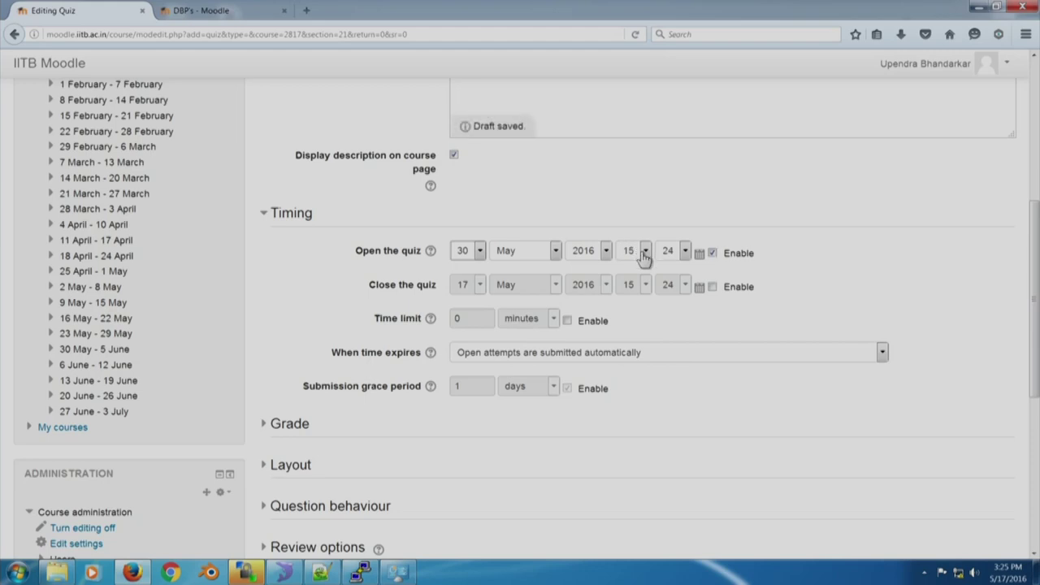
pyautogui.click(645, 251)
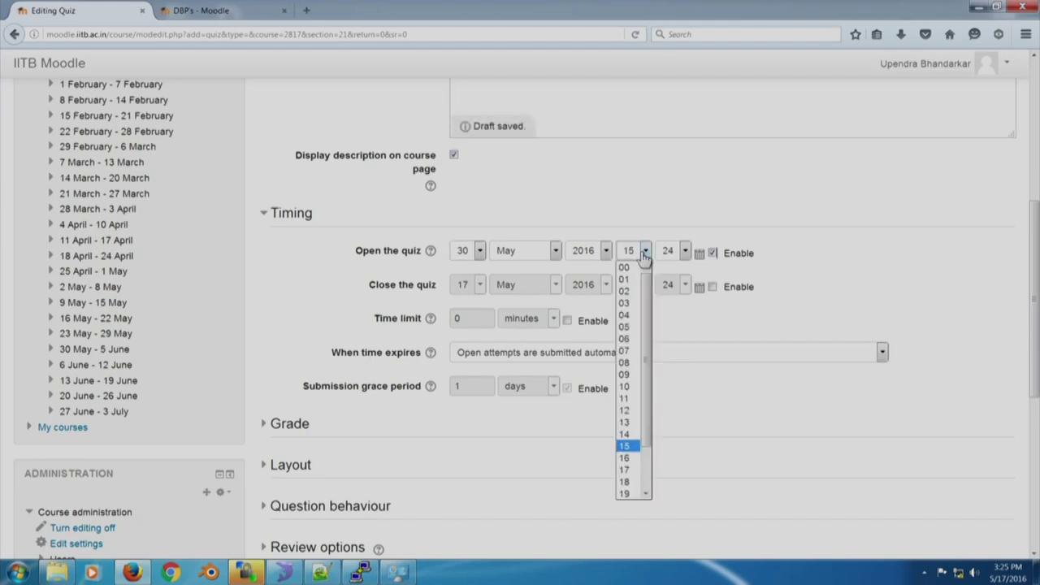
pyautogui.click(626, 374)
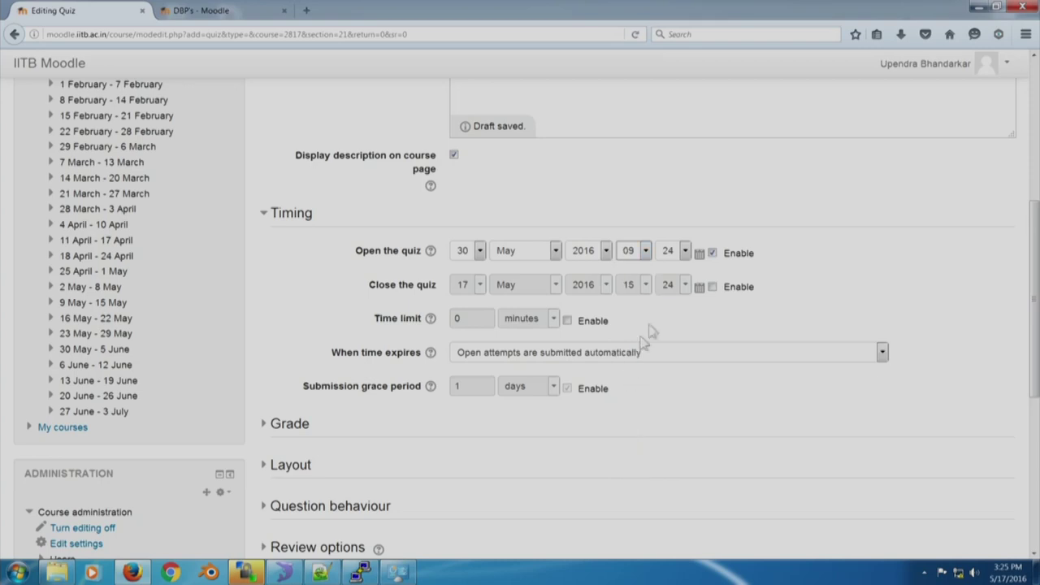
pyautogui.click(685, 252)
pyautogui.scroll(2, 673, 270)
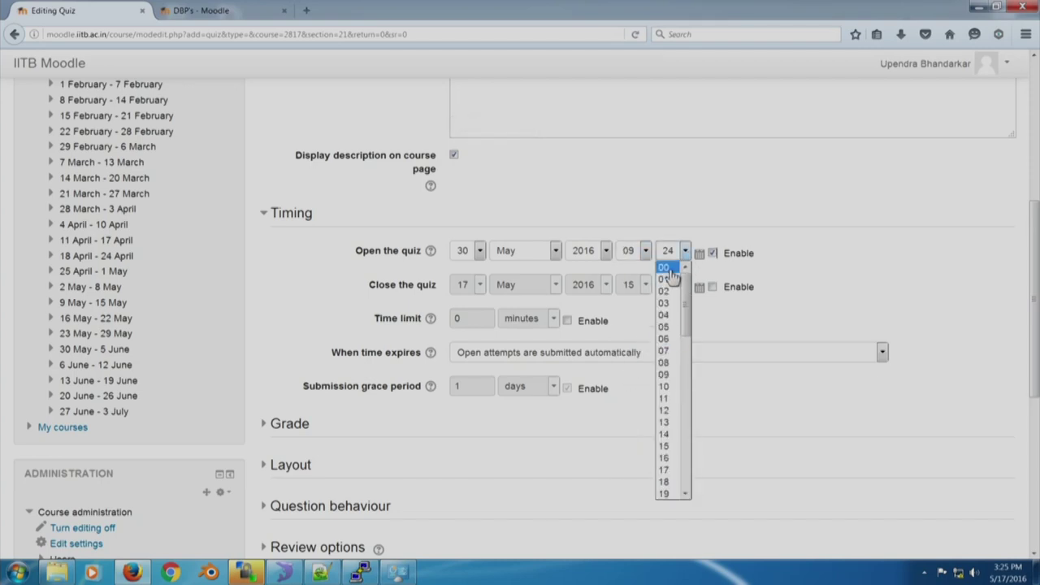
pyautogui.click(672, 269)
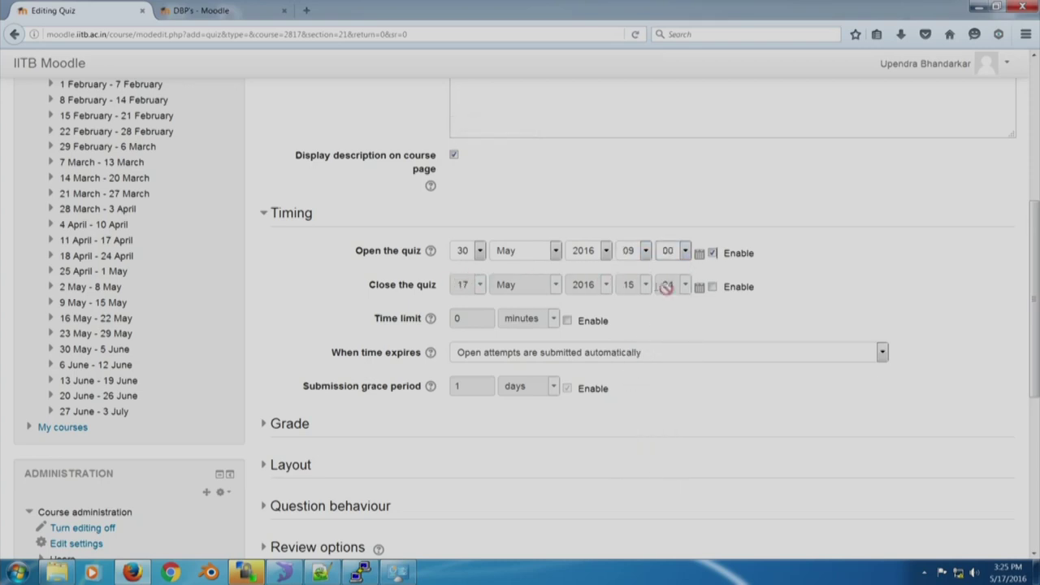
# Enable the quiz closing date and set it to 30 May 2016, 21:00
pyautogui.click(712, 288)
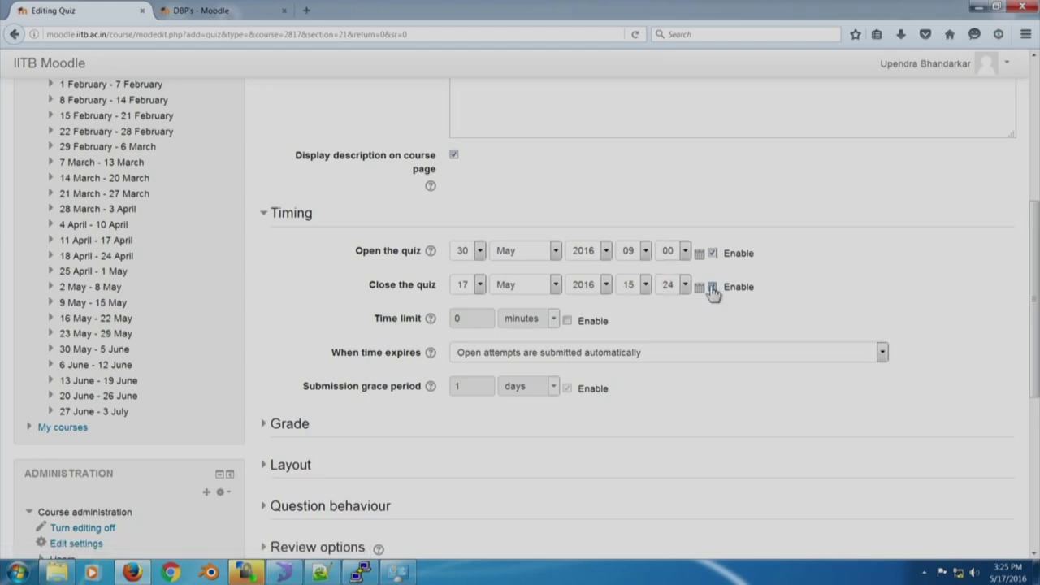
pyautogui.click(480, 287)
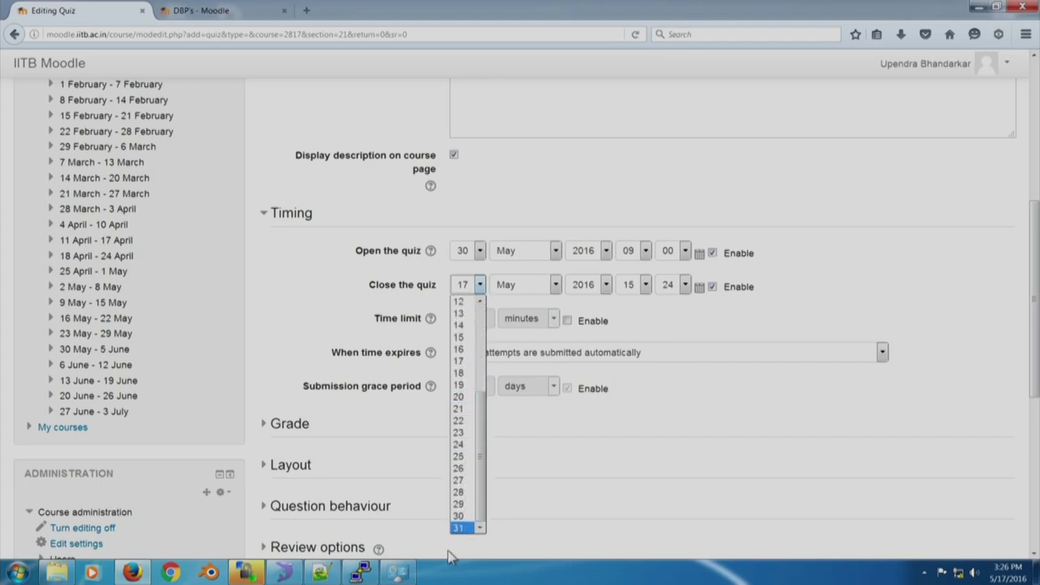
pyautogui.click(460, 518)
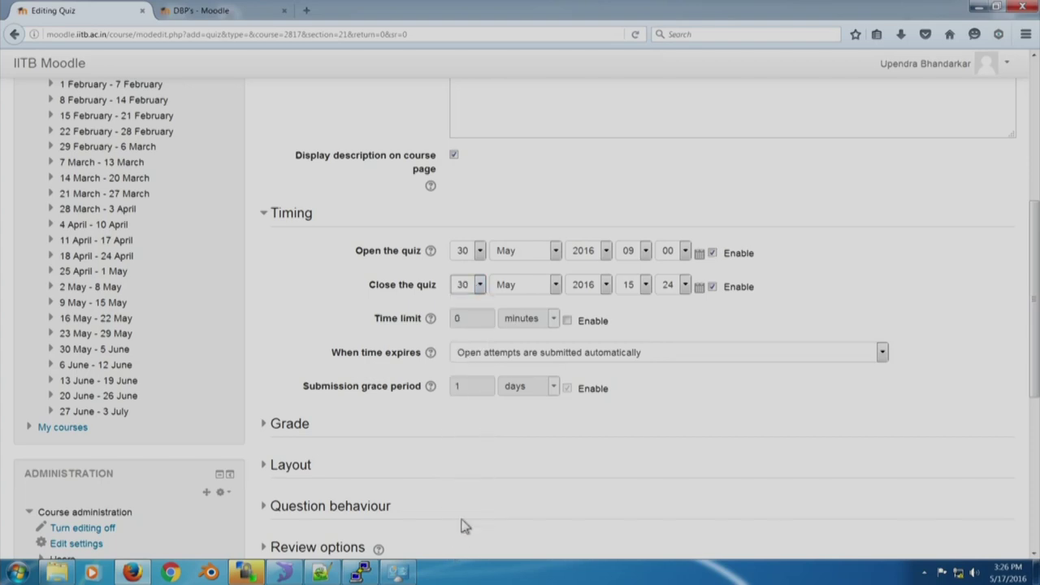
pyautogui.click(645, 285)
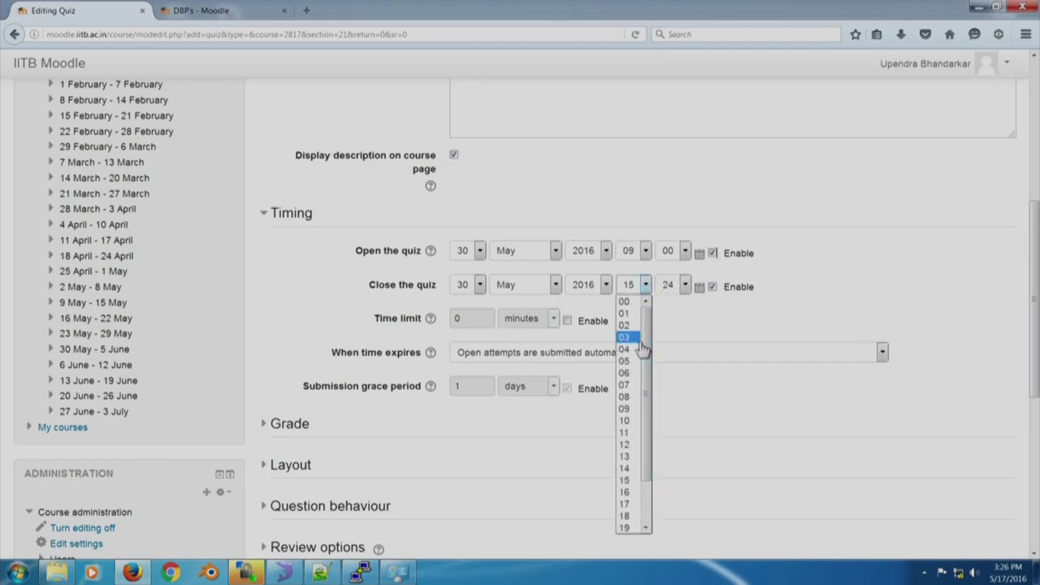
pyautogui.scroll(-2, 643, 348)
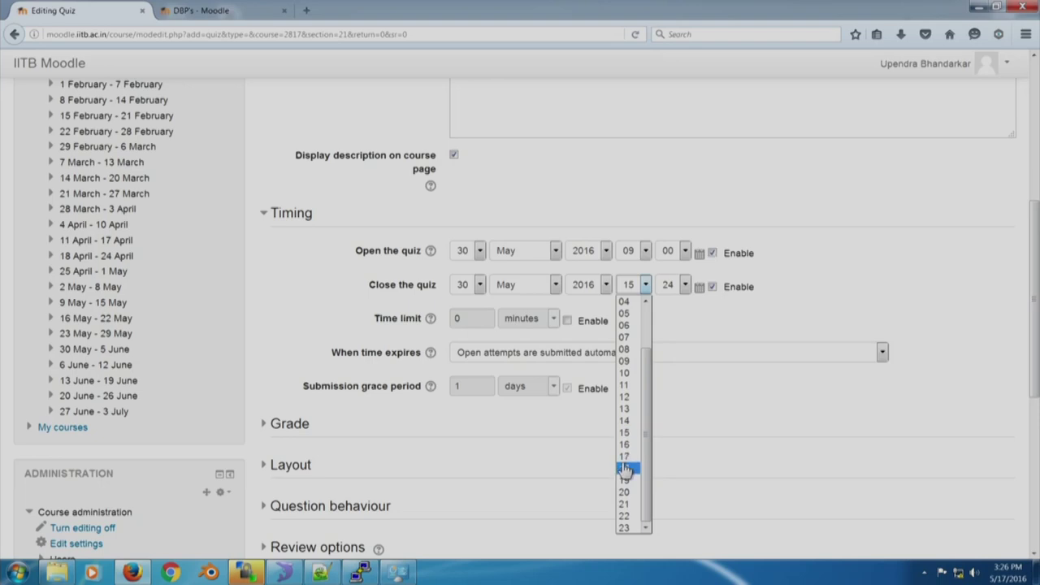
pyautogui.click(625, 504)
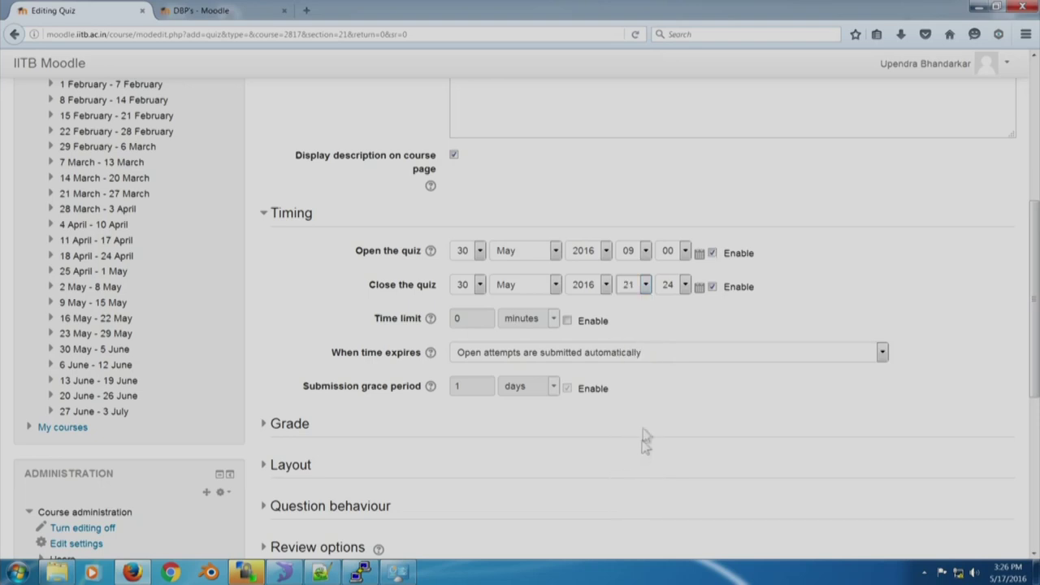
pyautogui.click(685, 285)
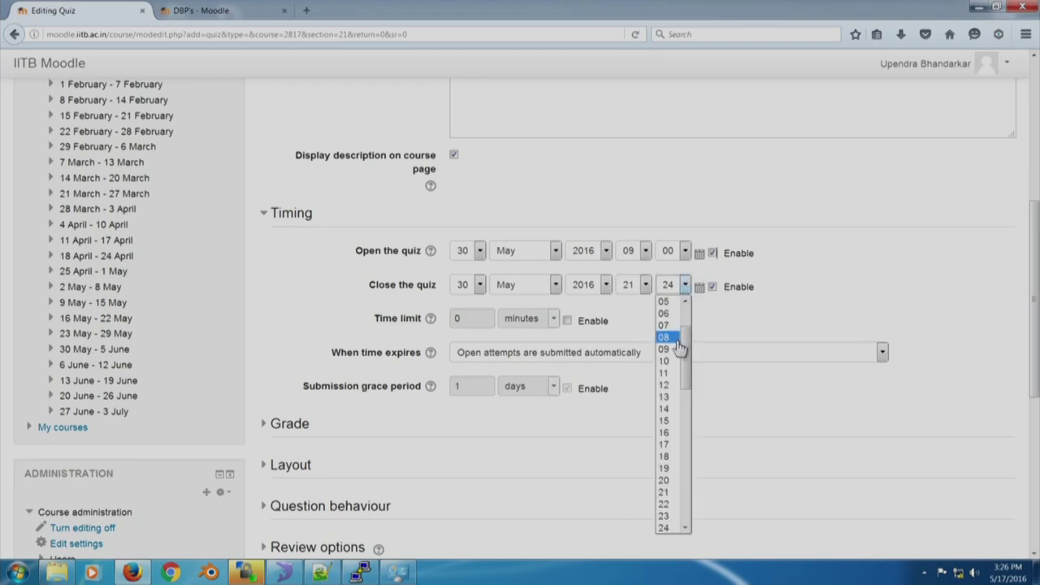
pyautogui.scroll(2, 679, 347)
pyautogui.click(665, 301)
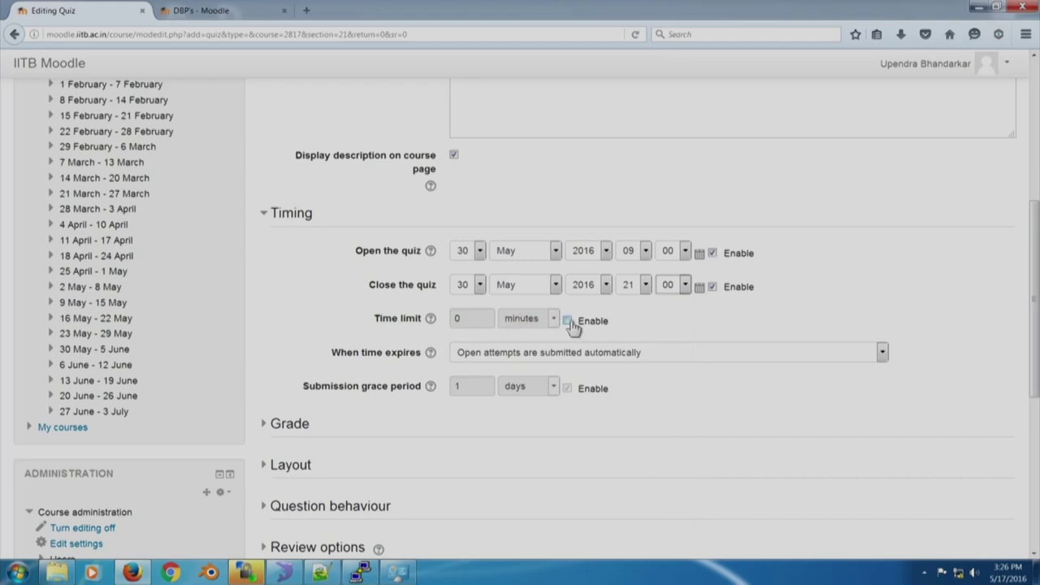
# Enable a 30-minute time limit, keeping open attempts submitted automatically on expiry
pyautogui.click(568, 321)
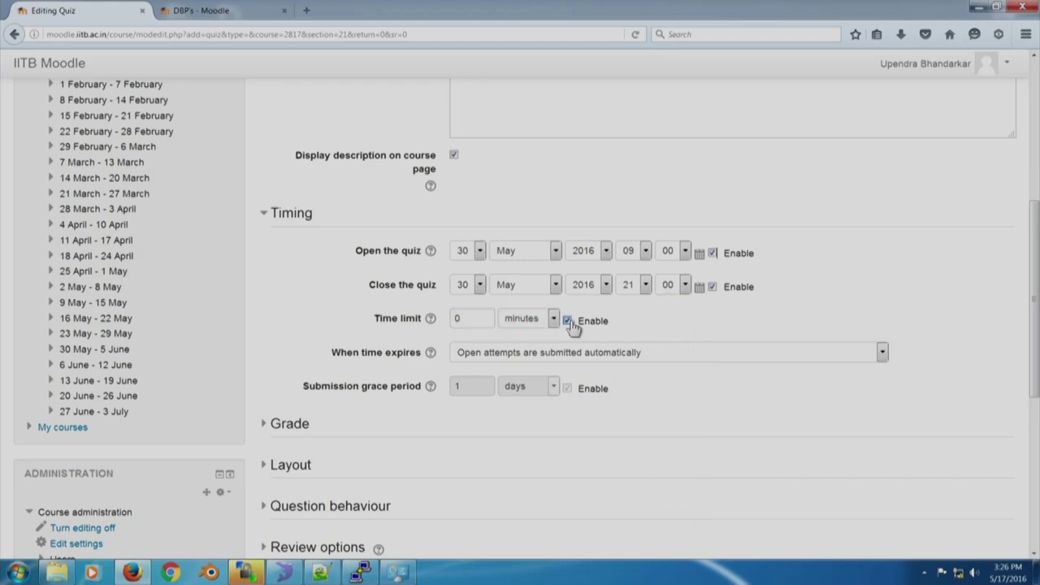
pyautogui.click(464, 314)
pyautogui.press('BackSpace')
pyautogui.write('30')
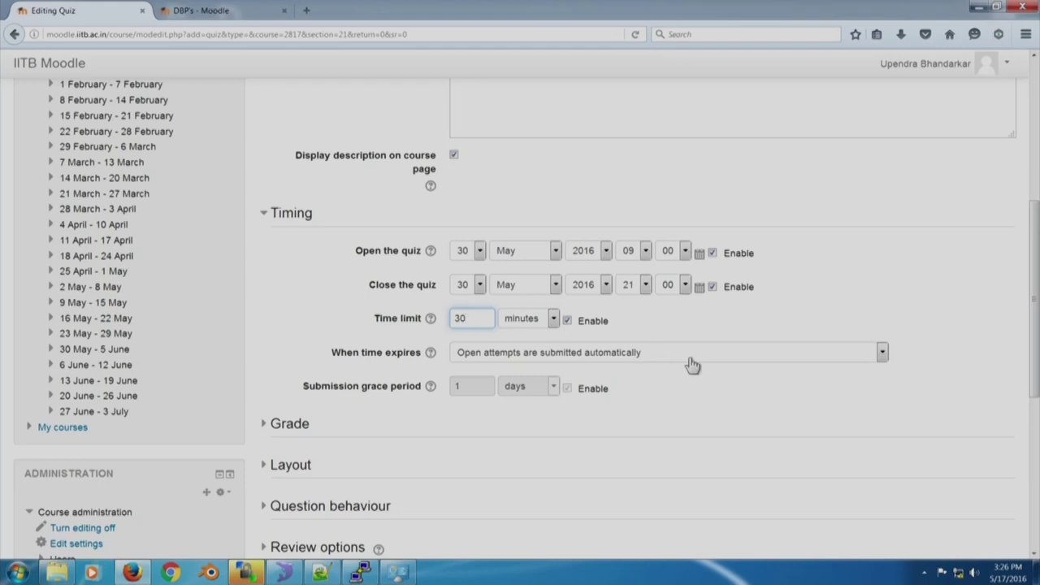
pyautogui.scroll(-3, 692, 365)
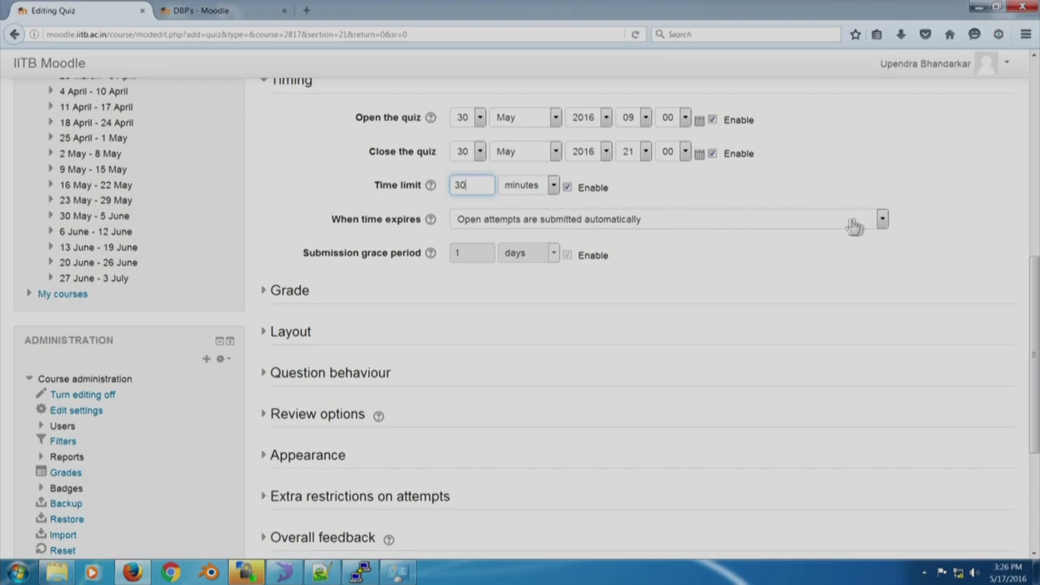
pyautogui.click(883, 223)
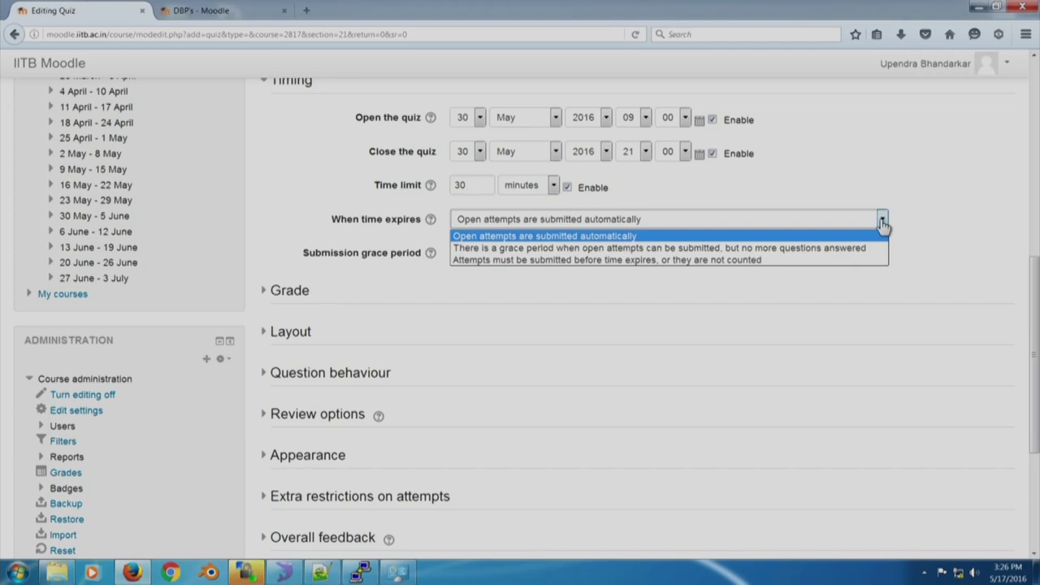
pyautogui.click(883, 221)
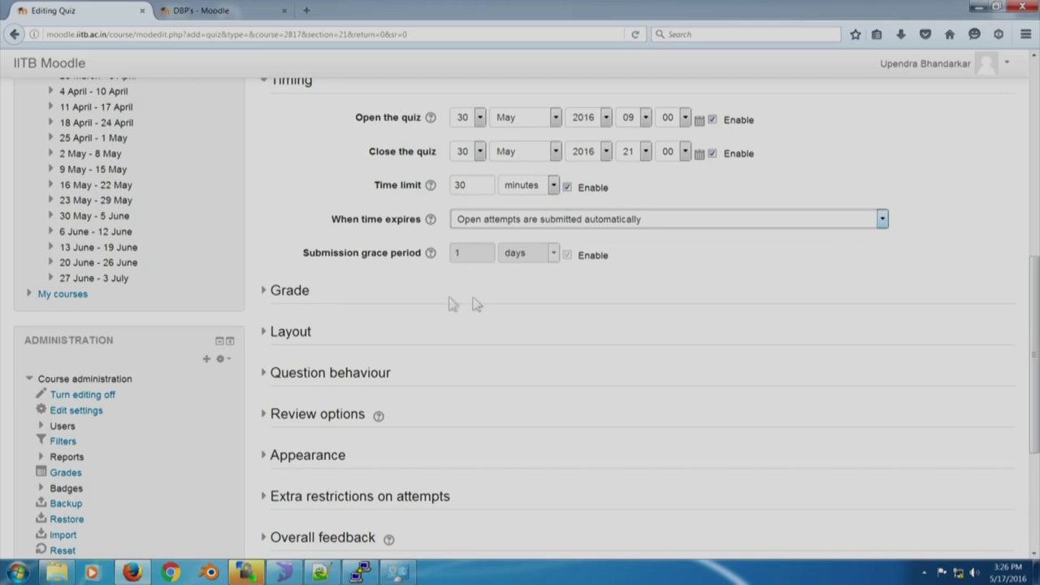
# Set Attempts allowed to 1 in the Grade settings
pyautogui.click(290, 294)
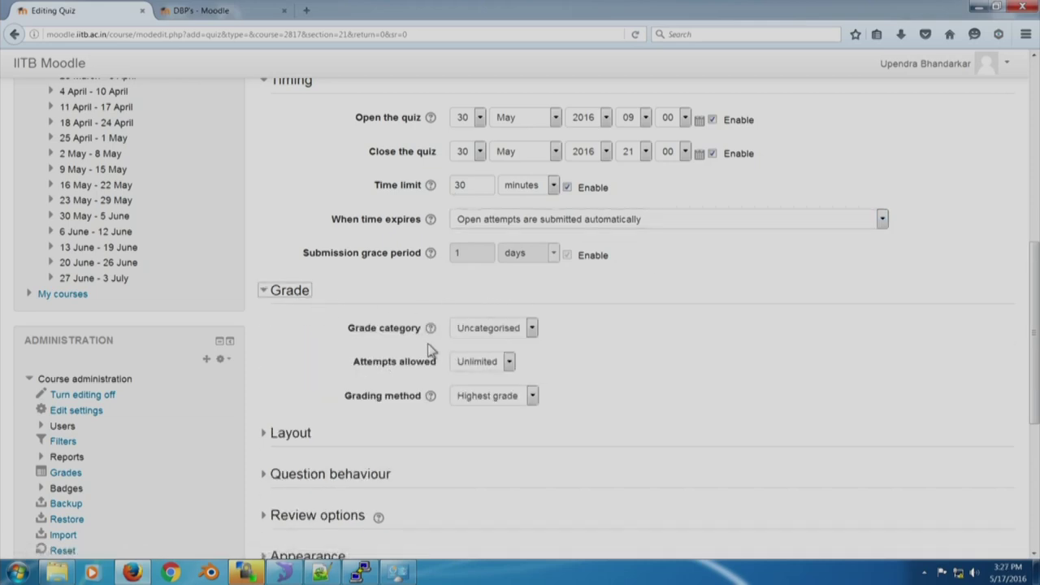
pyautogui.click(509, 364)
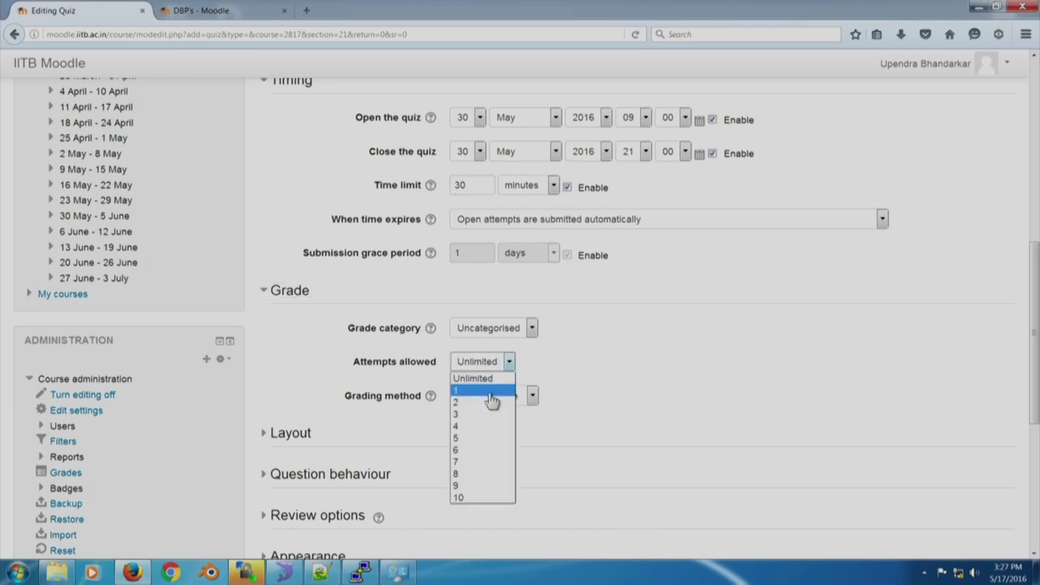
pyautogui.click(488, 392)
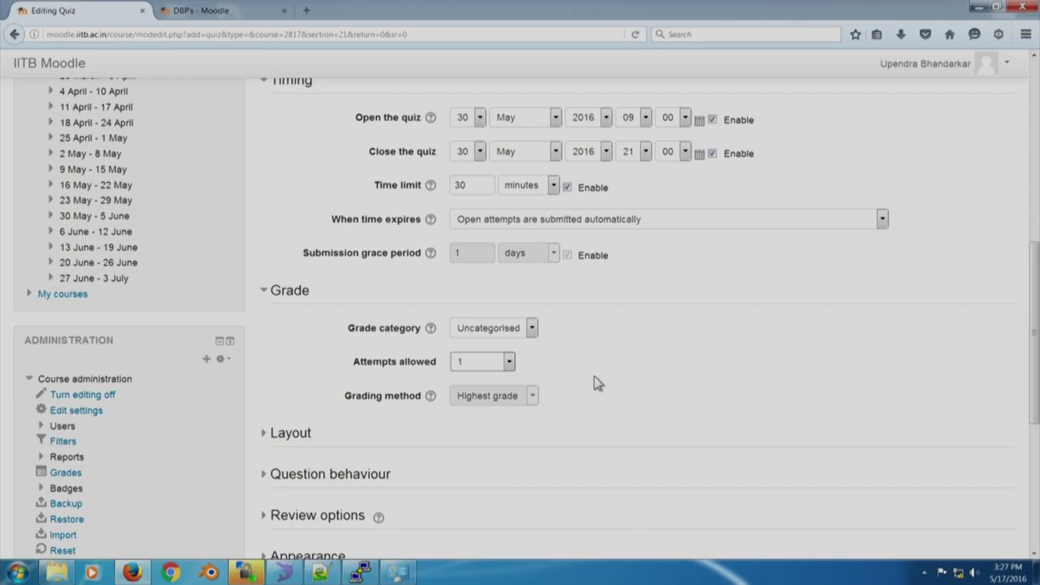
# Set the Layout question order to Shuffled randomly
pyautogui.scroll(-3, 594, 376)
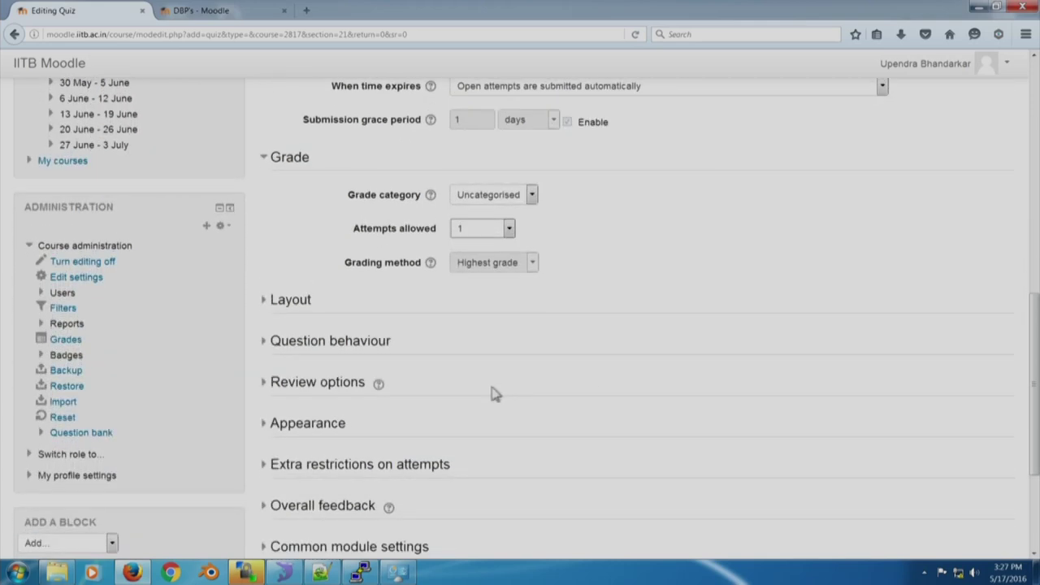
pyautogui.click(305, 306)
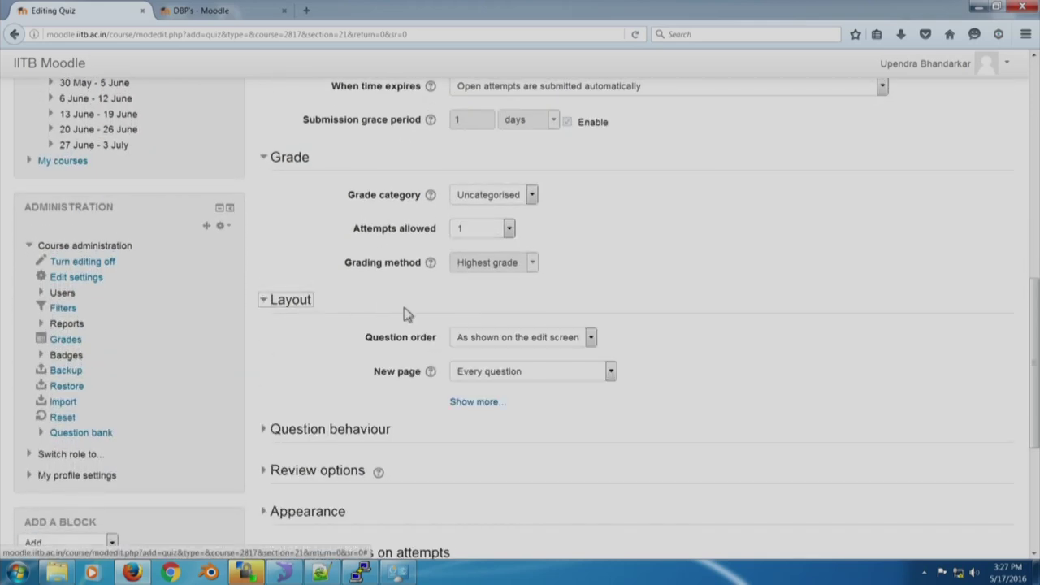
pyautogui.click(593, 338)
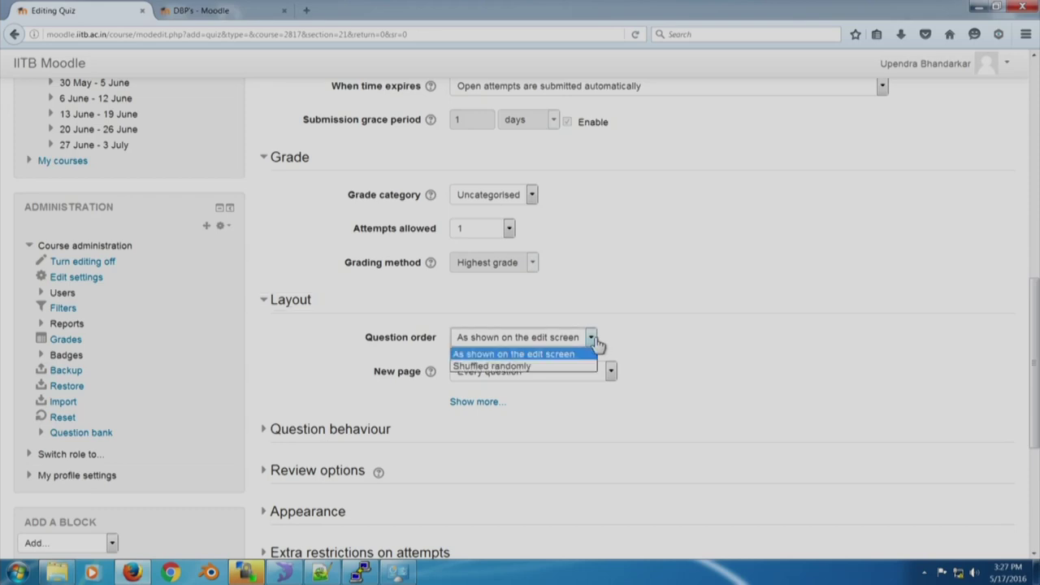
pyautogui.click(552, 367)
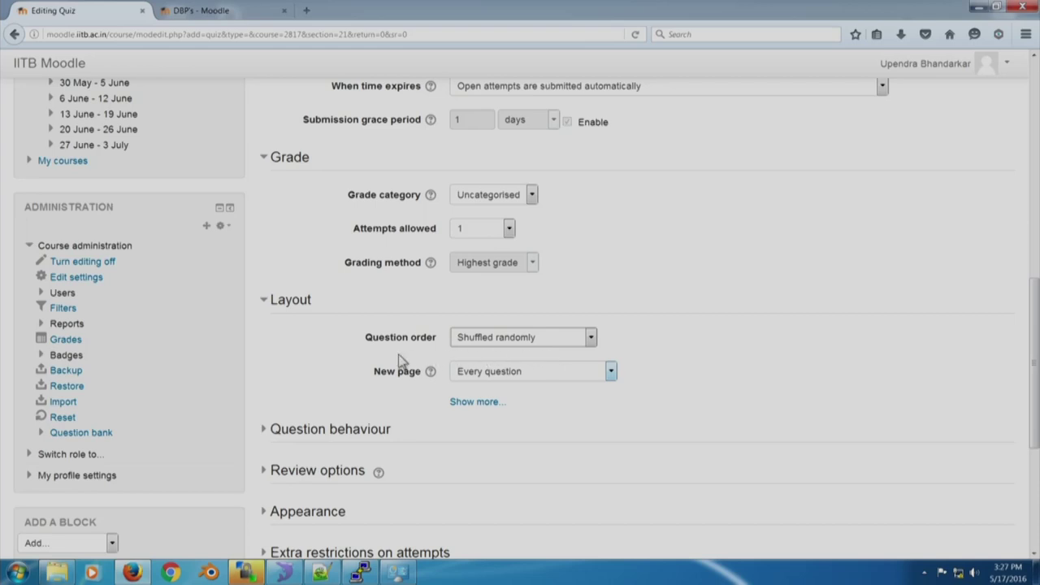
pyautogui.scroll(-3, 398, 360)
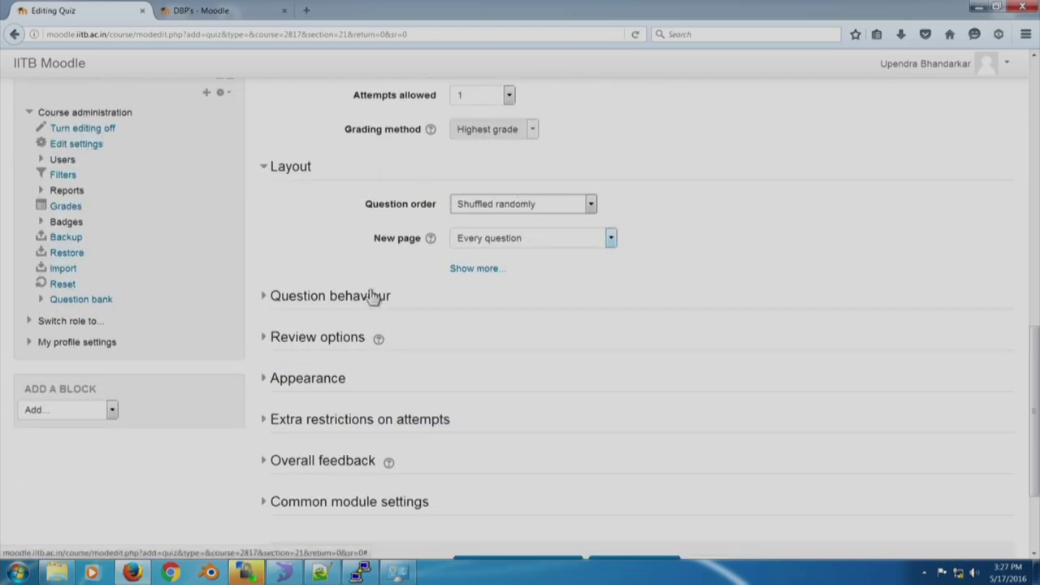
# Keep Shuffle within questions at Yes and set question behaviour to Deferred feedback with CBM
pyautogui.click(373, 297)
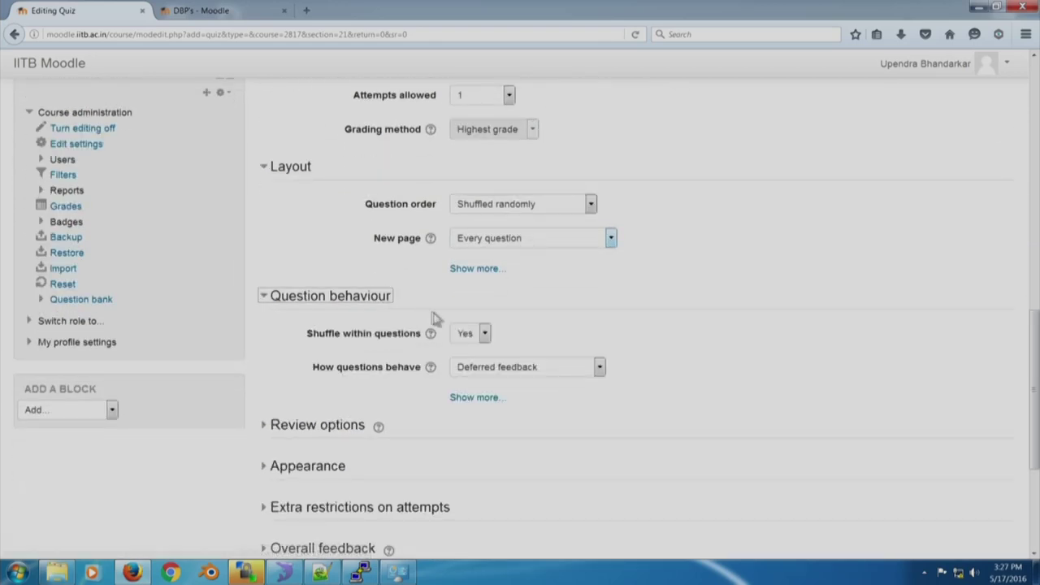
pyautogui.click(485, 336)
pyautogui.click(487, 336)
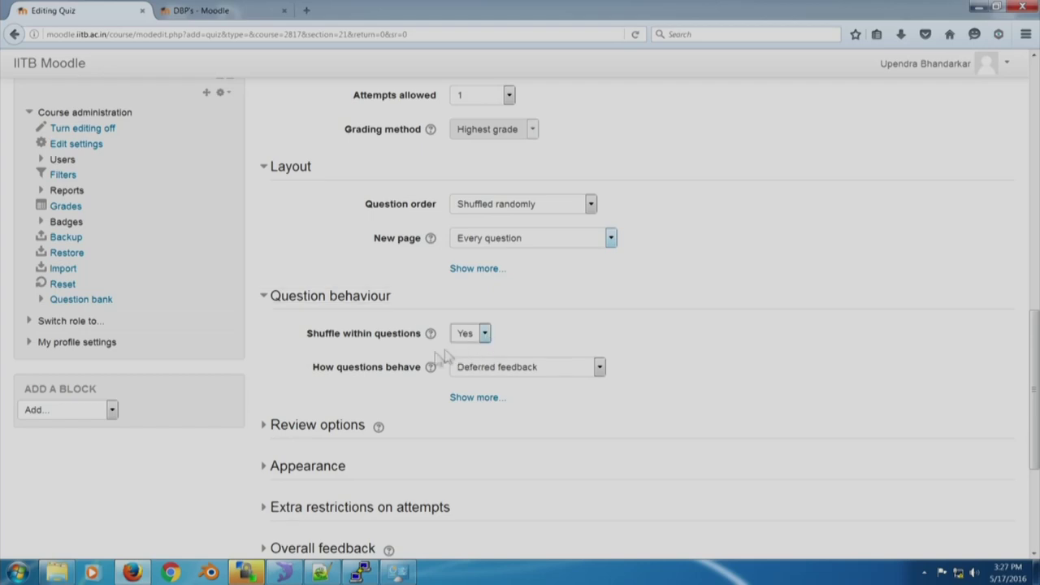
pyautogui.click(601, 372)
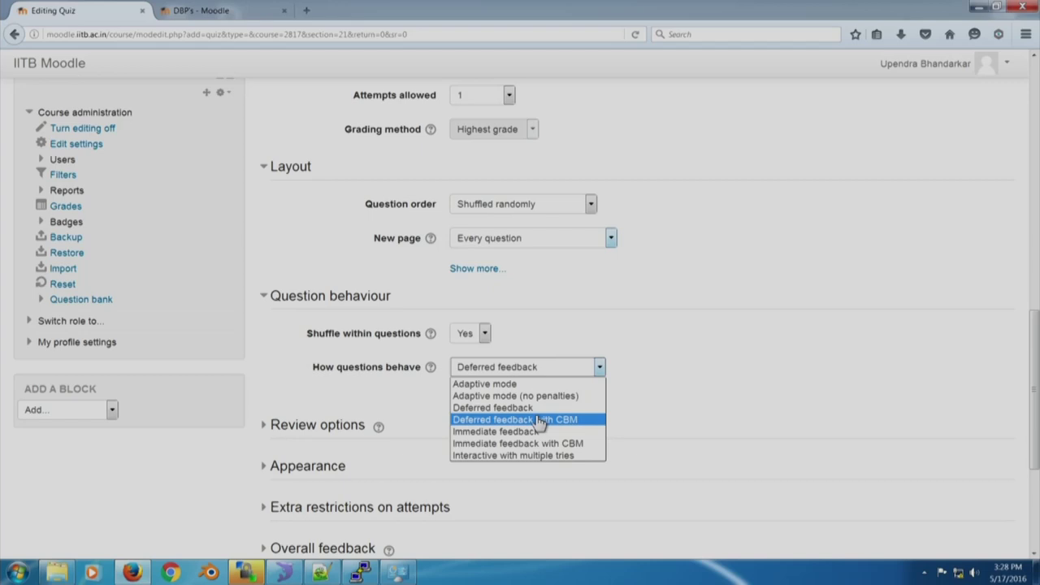
pyautogui.click(539, 420)
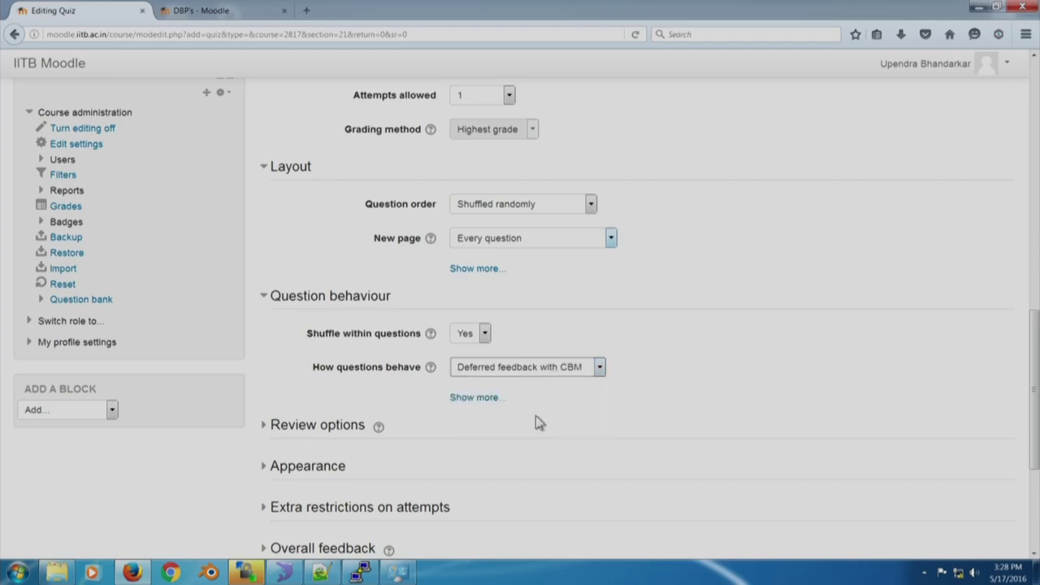
pyautogui.click(286, 436)
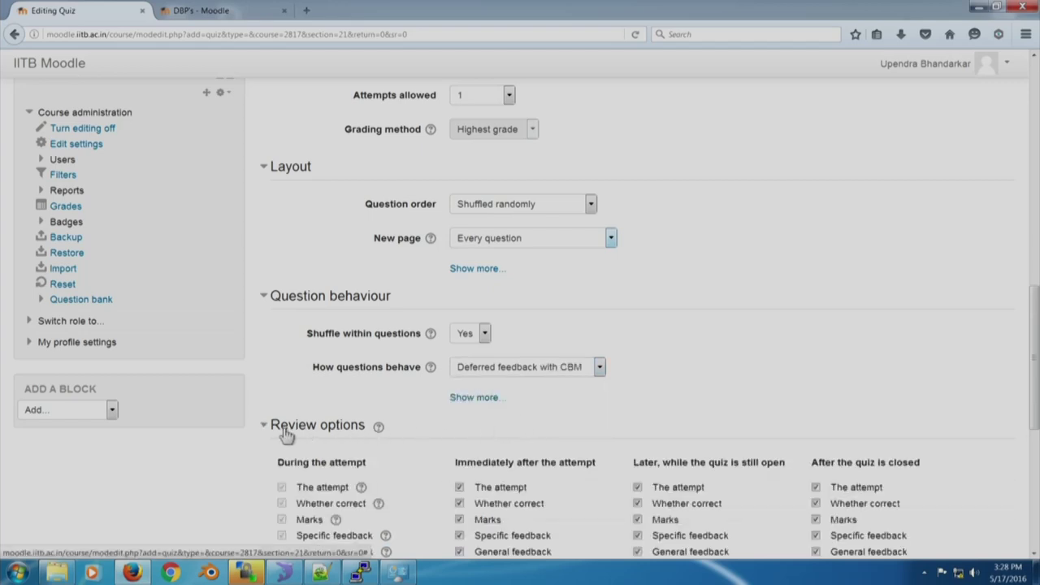
pyautogui.scroll(-3, 527, 409)
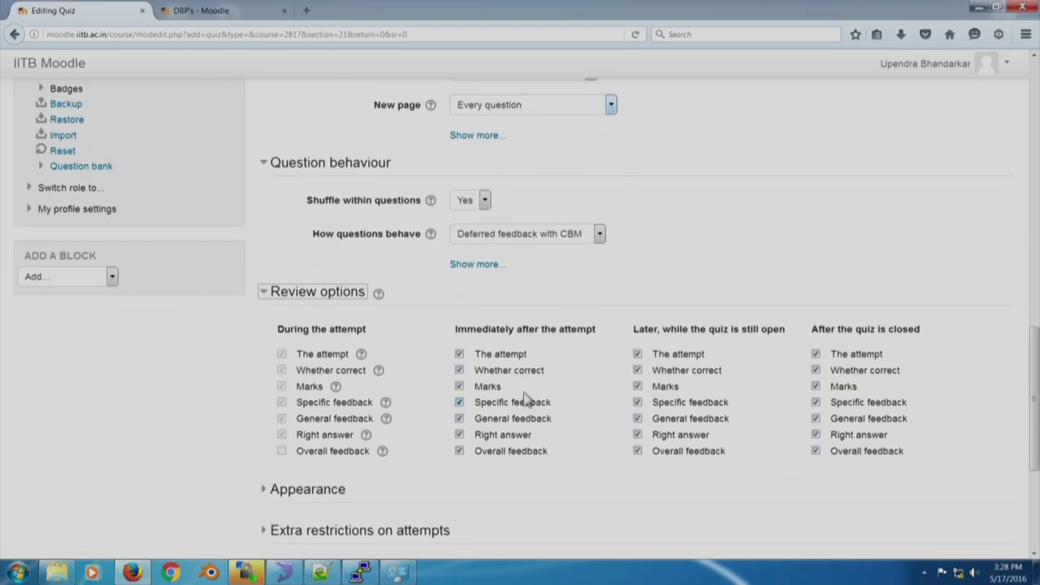
pyautogui.click(459, 355)
pyautogui.click(314, 300)
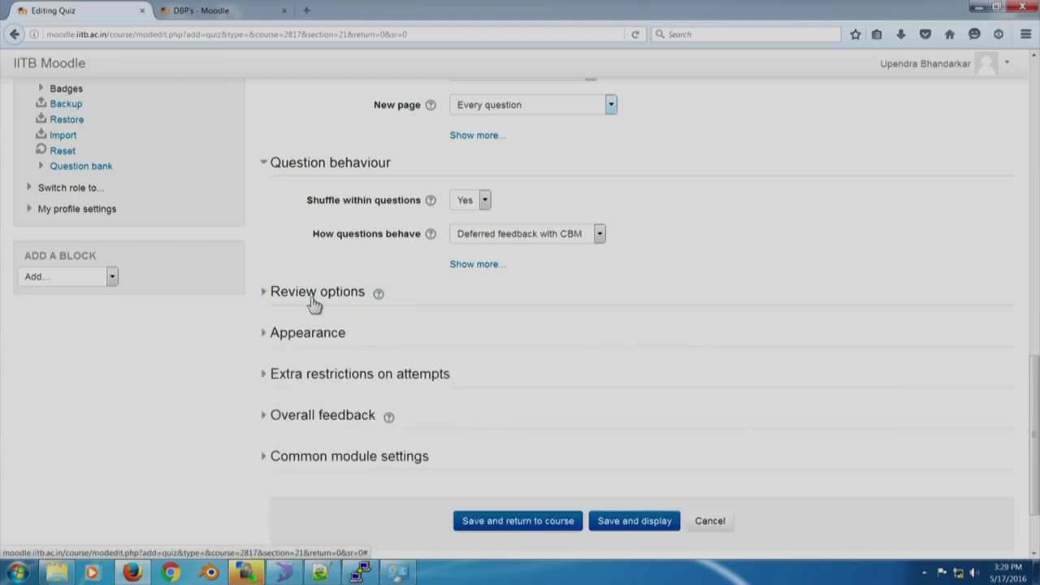
# Keep grades at 2 decimal places in Appearance, then expand Extra restrictions on attempts
pyautogui.click(314, 303)
pyautogui.click(314, 302)
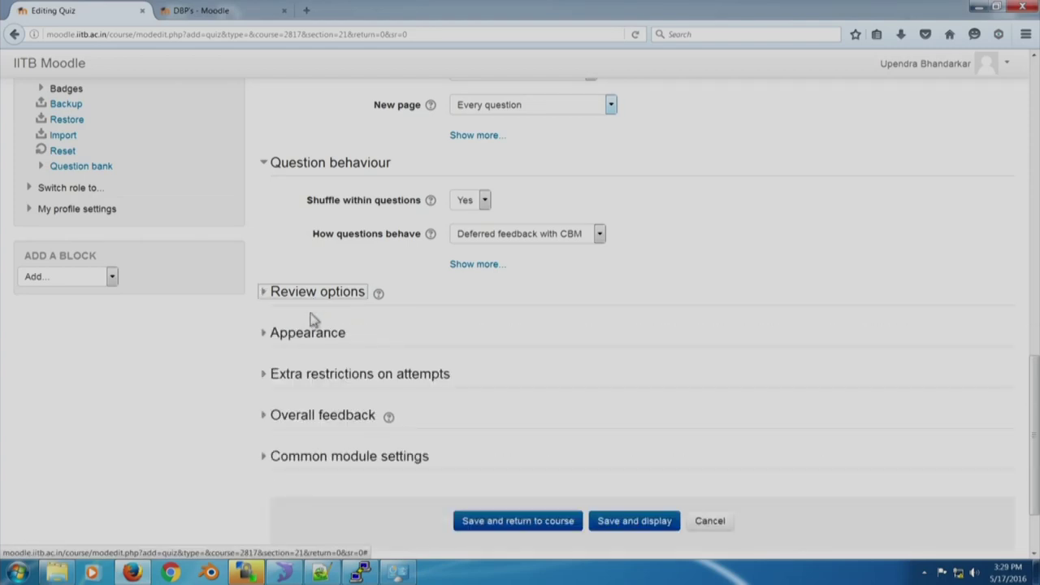
pyautogui.click(312, 337)
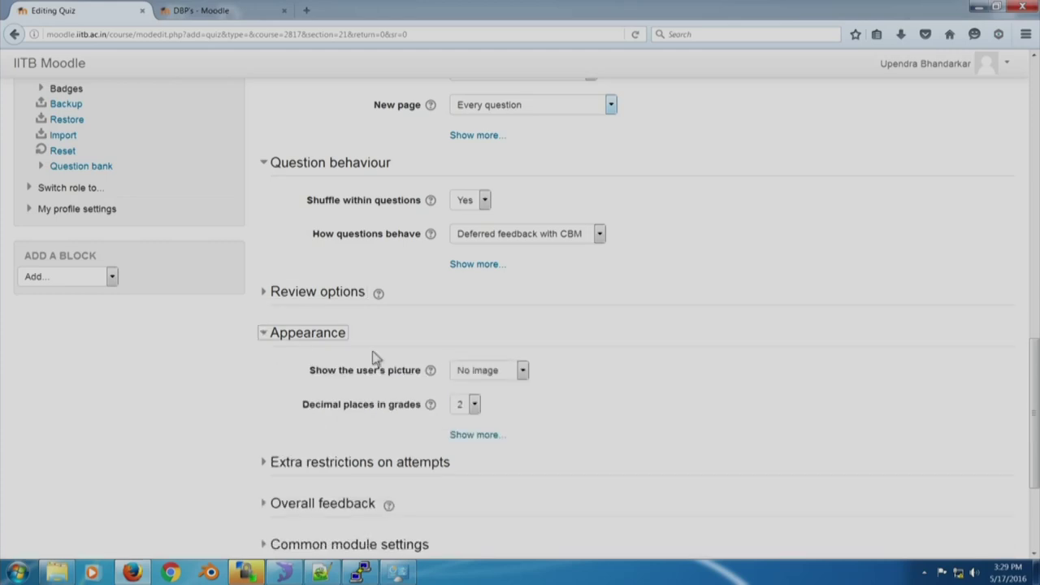
pyautogui.click(475, 404)
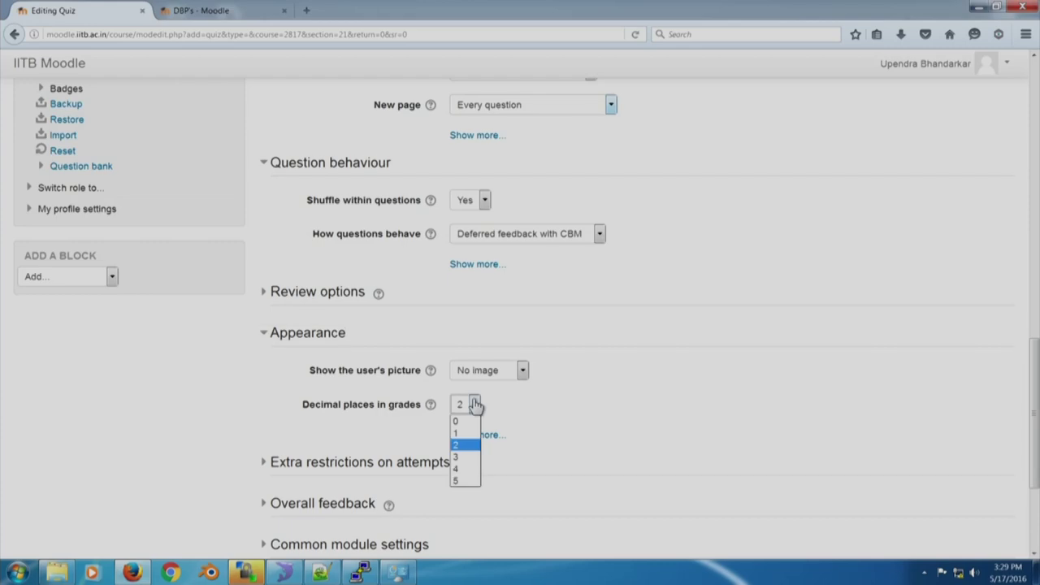
pyautogui.click(475, 404)
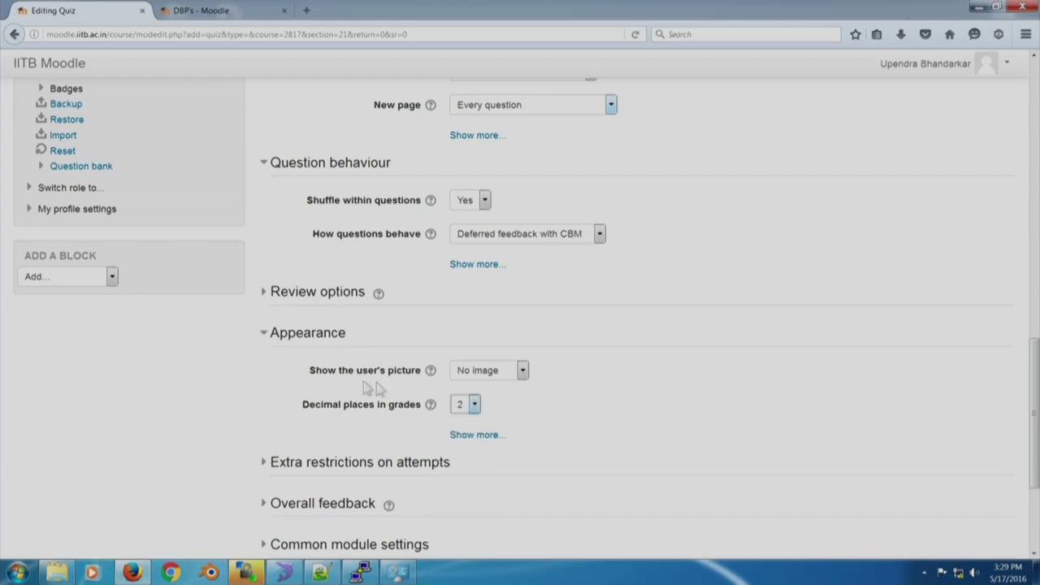
pyautogui.click(325, 341)
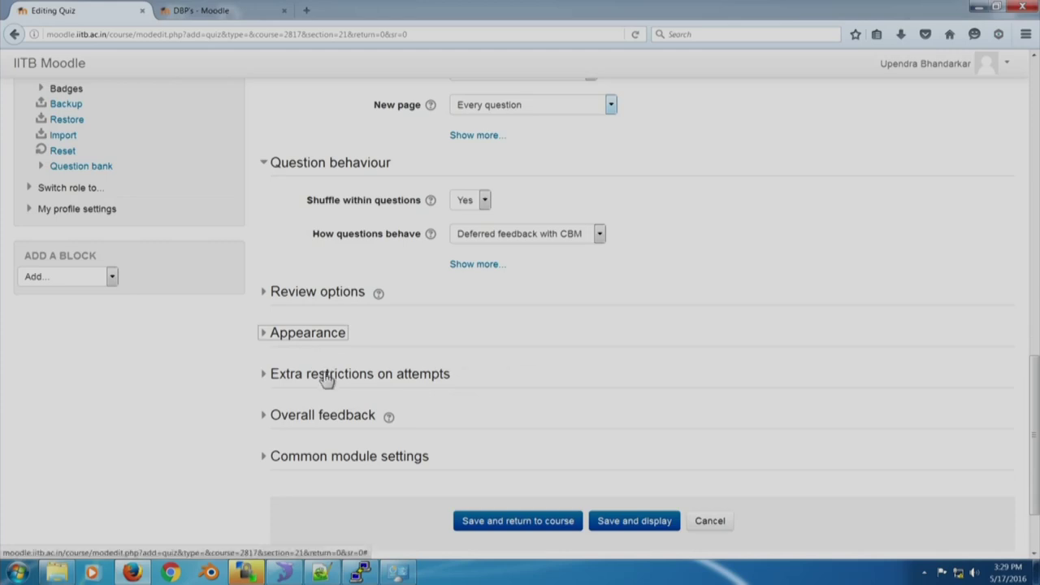
pyautogui.click(326, 376)
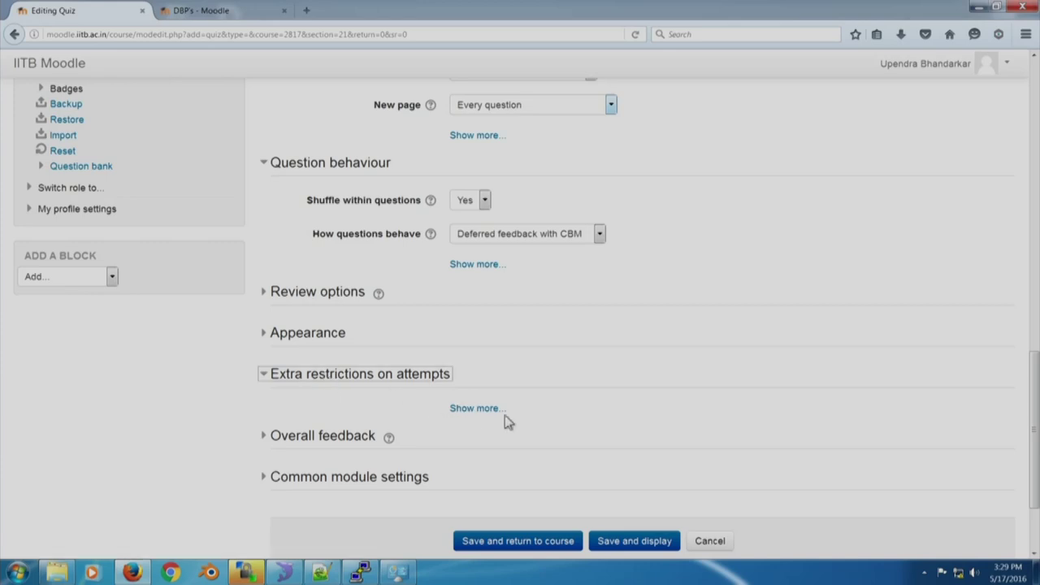
# Show all extra attempt restrictions, leaving password, delays and browser security at defaults
pyautogui.click(478, 408)
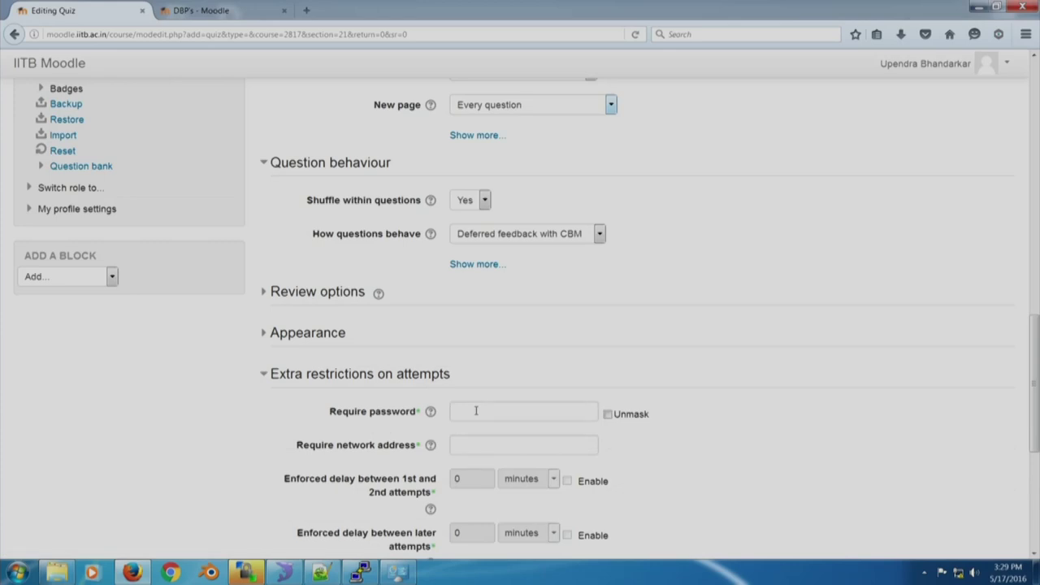
pyautogui.scroll(-3, 489, 403)
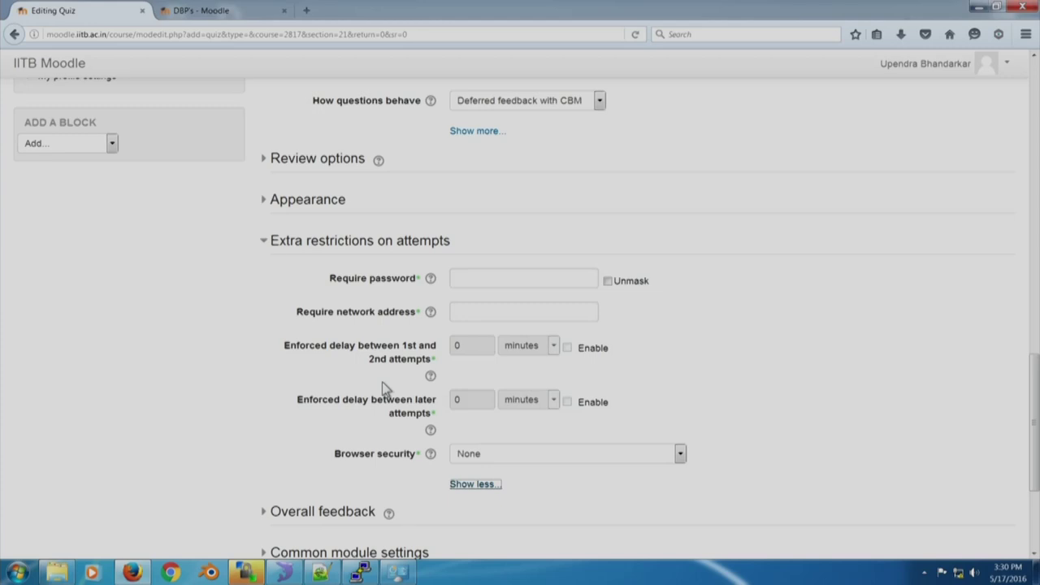
pyautogui.scroll(-2, 382, 381)
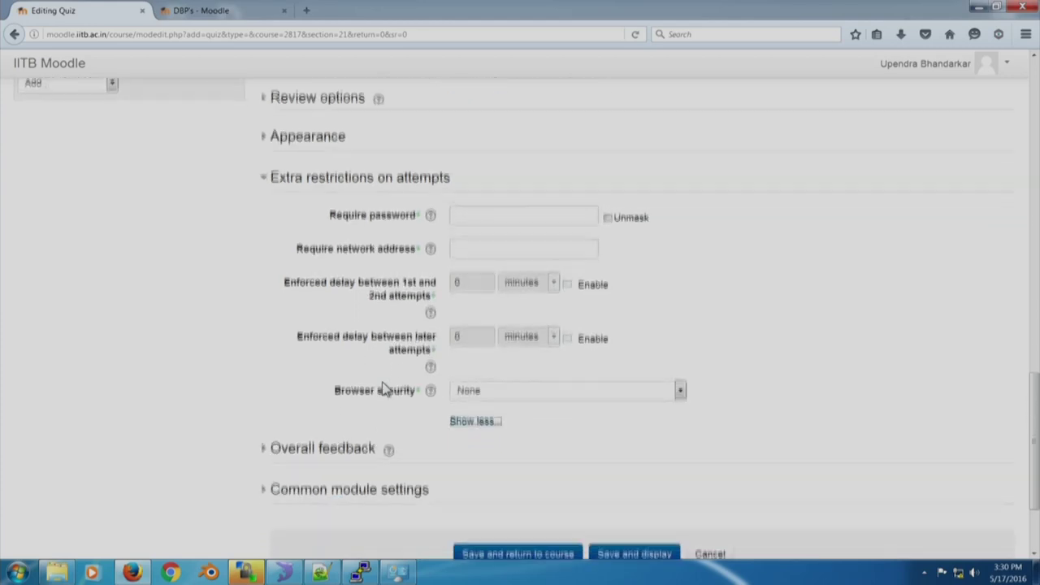
# Expand Overall feedback, leaving its grade boundaries and feedback boxes blank
pyautogui.click(328, 447)
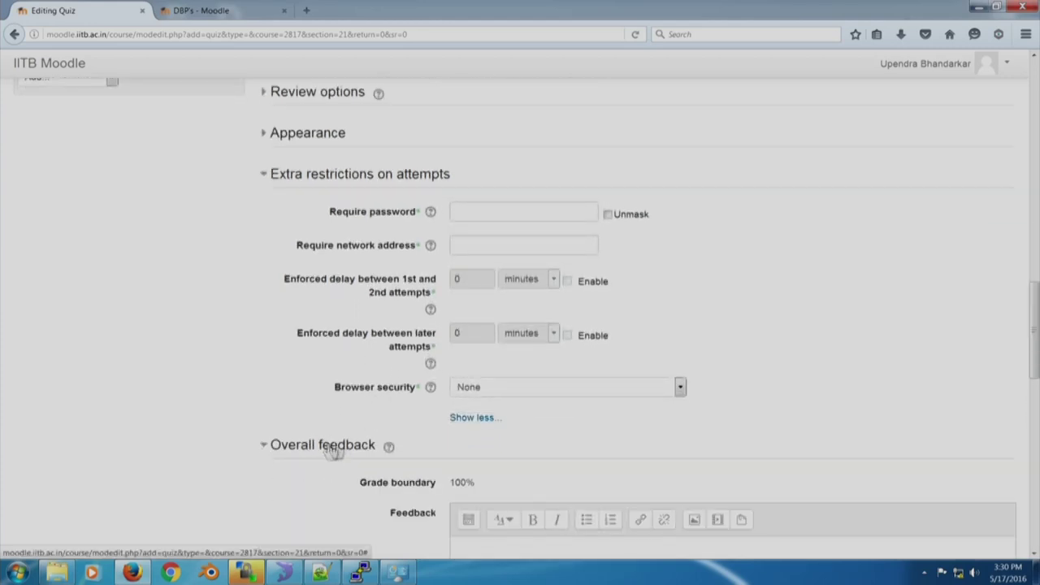
pyautogui.scroll(-10, 533, 458)
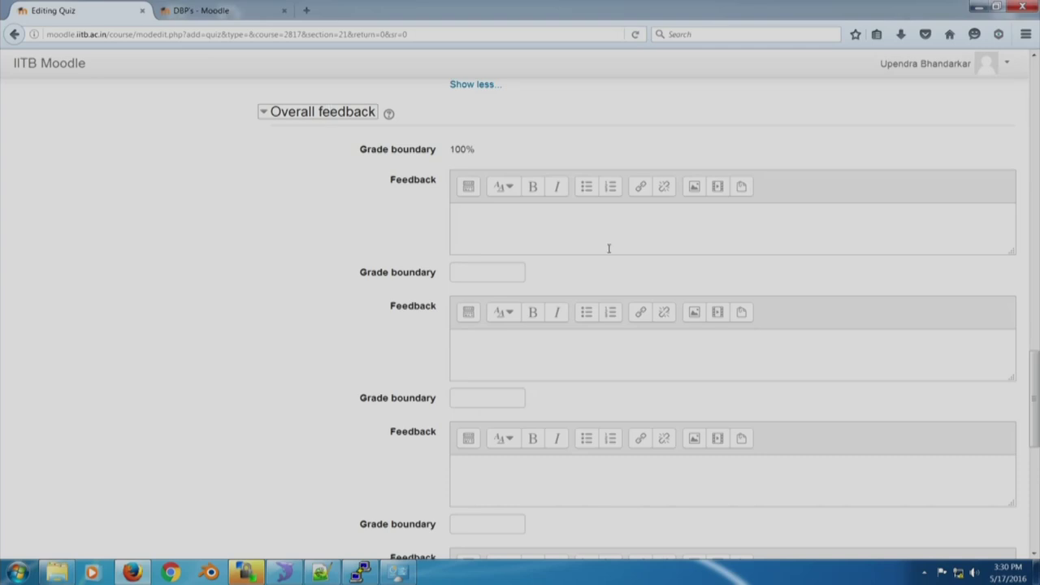
pyautogui.scroll(-10, 608, 249)
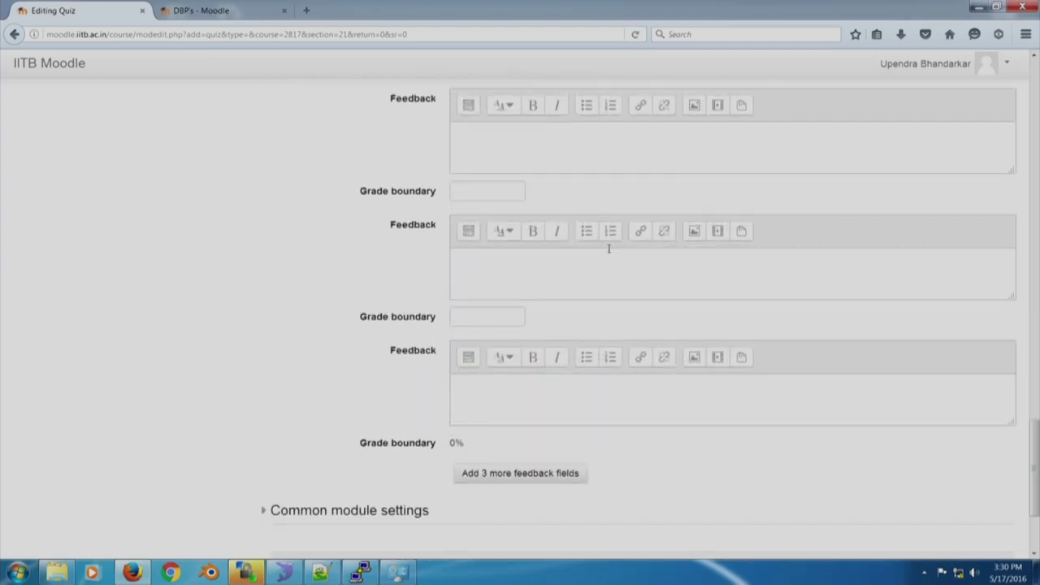
pyautogui.scroll(-3, 608, 249)
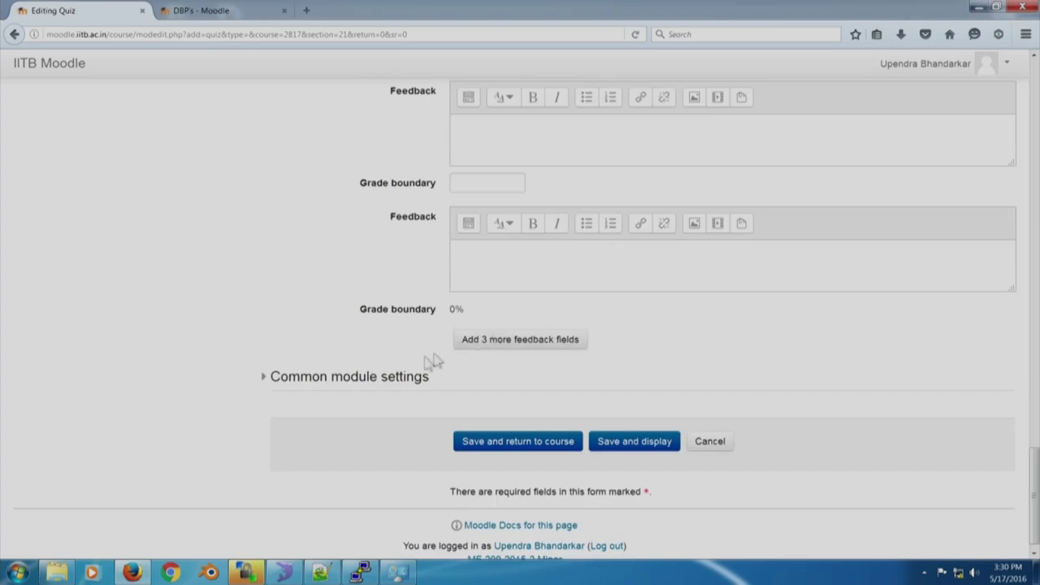
# Save Quiz 2, return to the course, and reopen Quiz 2's settings for editing
pyautogui.click(503, 443)
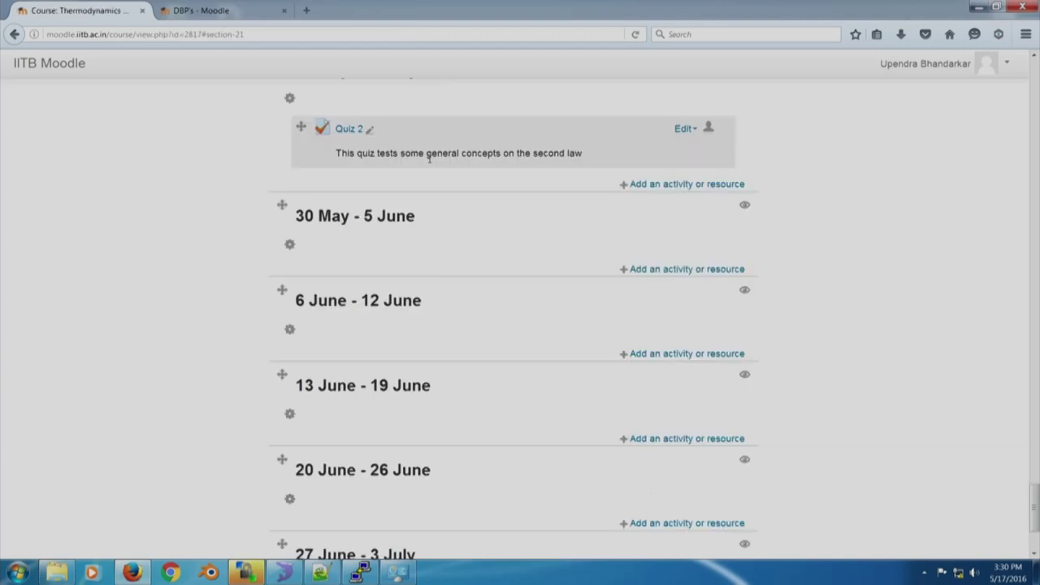
pyautogui.click(684, 130)
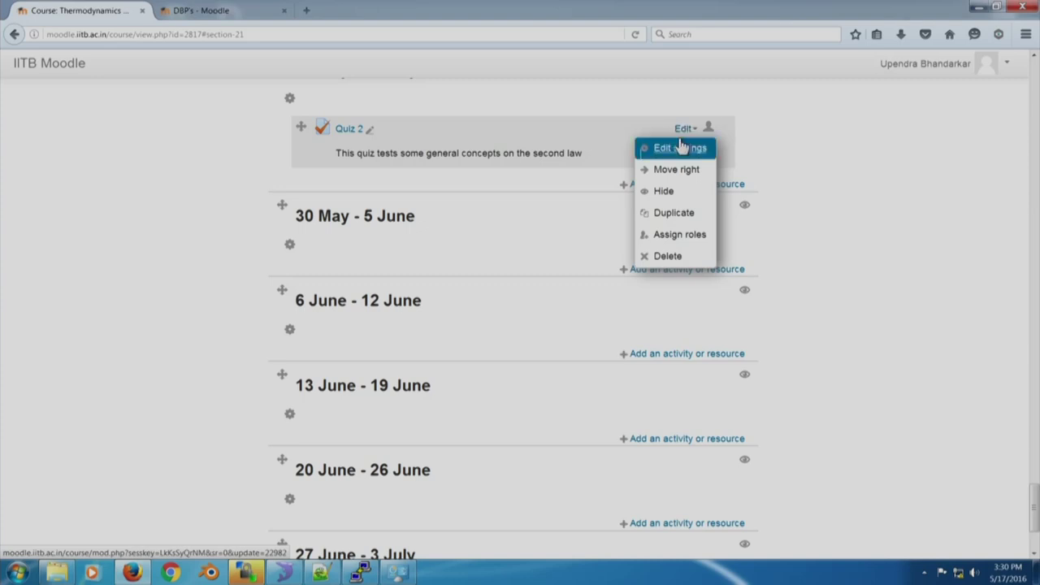
pyautogui.click(681, 146)
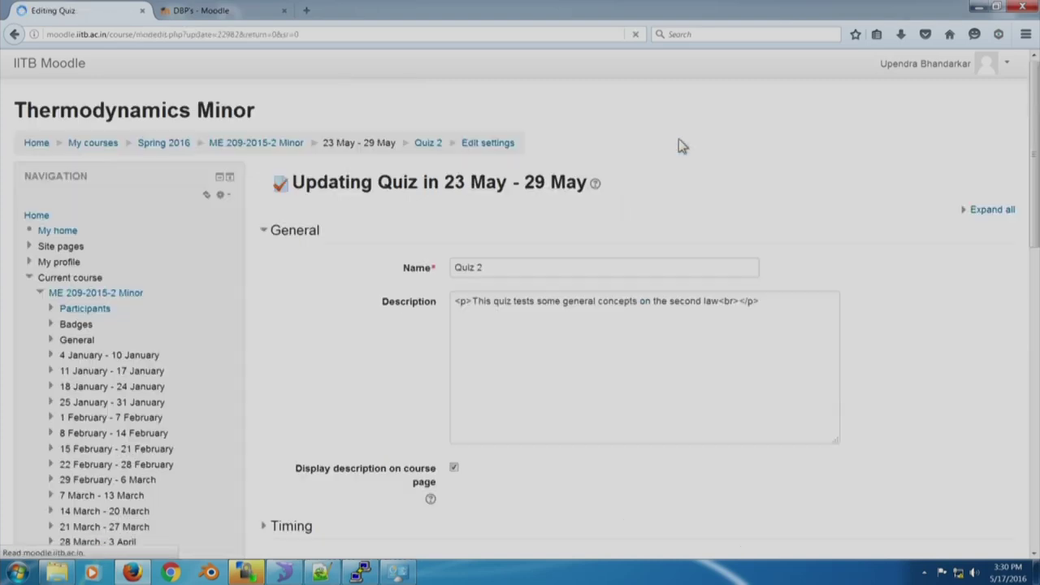
# Review the Quiz 2 settings, then open its page: 1 attempt, 30 May 2016, 30-minute limit
pyautogui.scroll(-10, 539, 260)
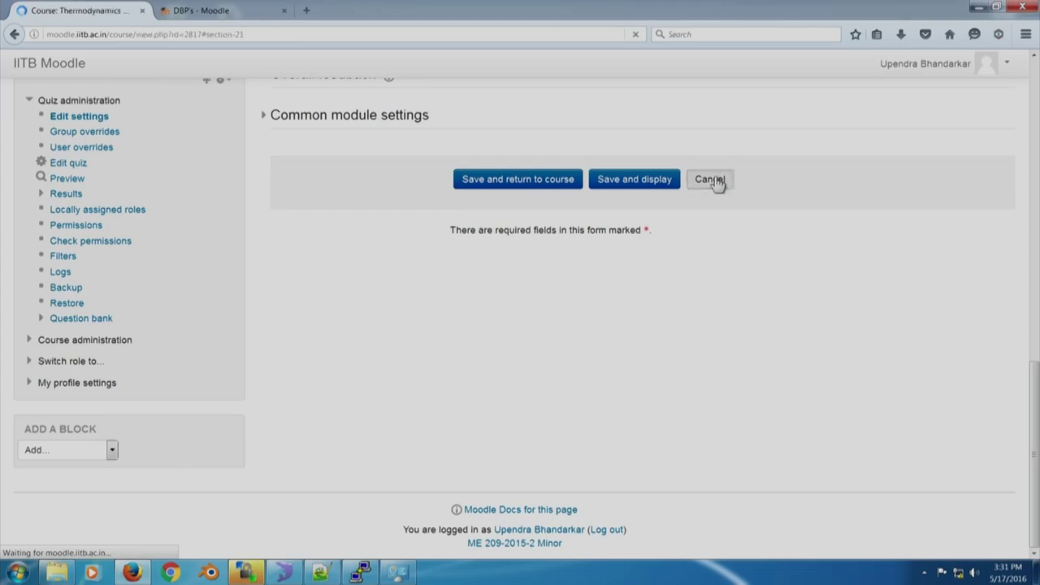
pyautogui.scroll(-5, 538, 239)
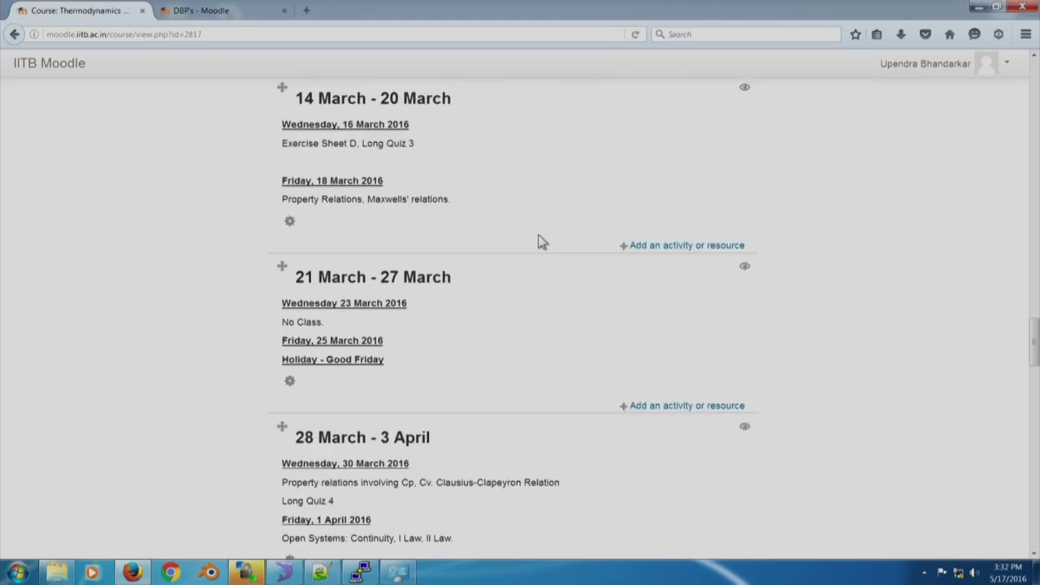
pyautogui.scroll(-15, 537, 236)
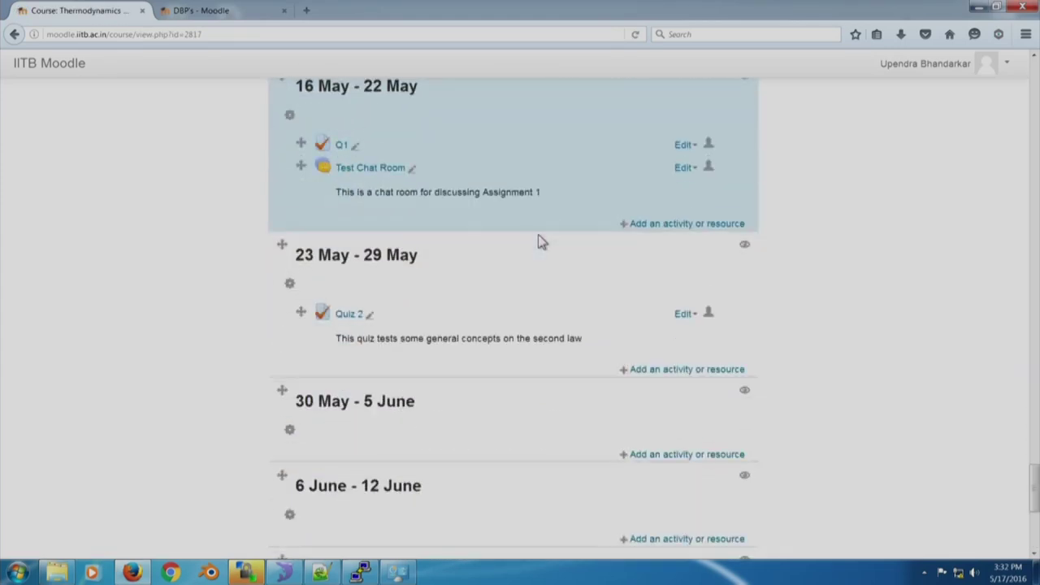
pyautogui.scroll(-3, 538, 238)
pyautogui.scroll(3, 538, 239)
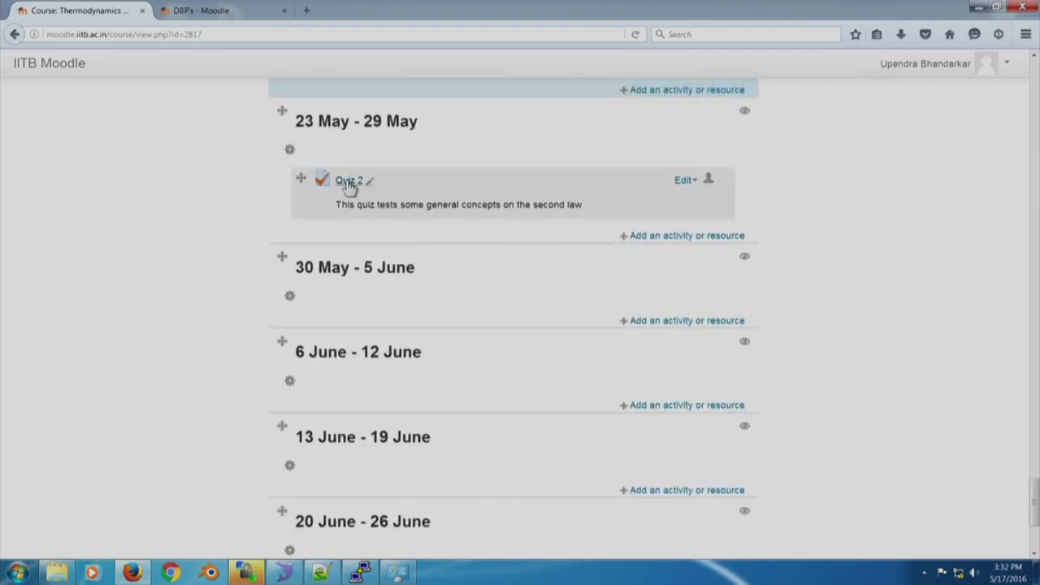
pyautogui.click(349, 181)
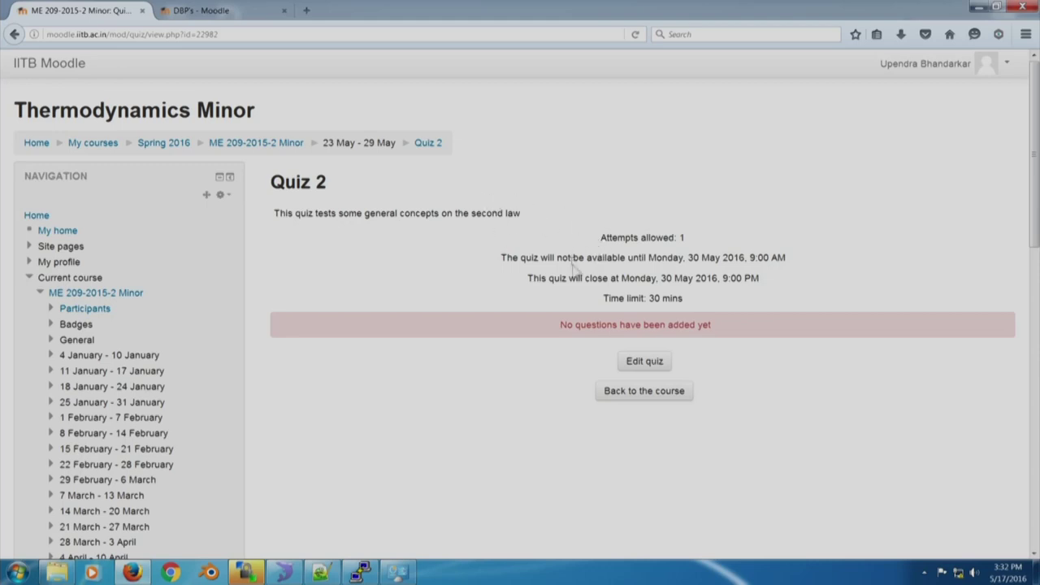
# In Quiz 2's editing page, choose Add > a new question to show the question-type chooser
pyautogui.click(642, 362)
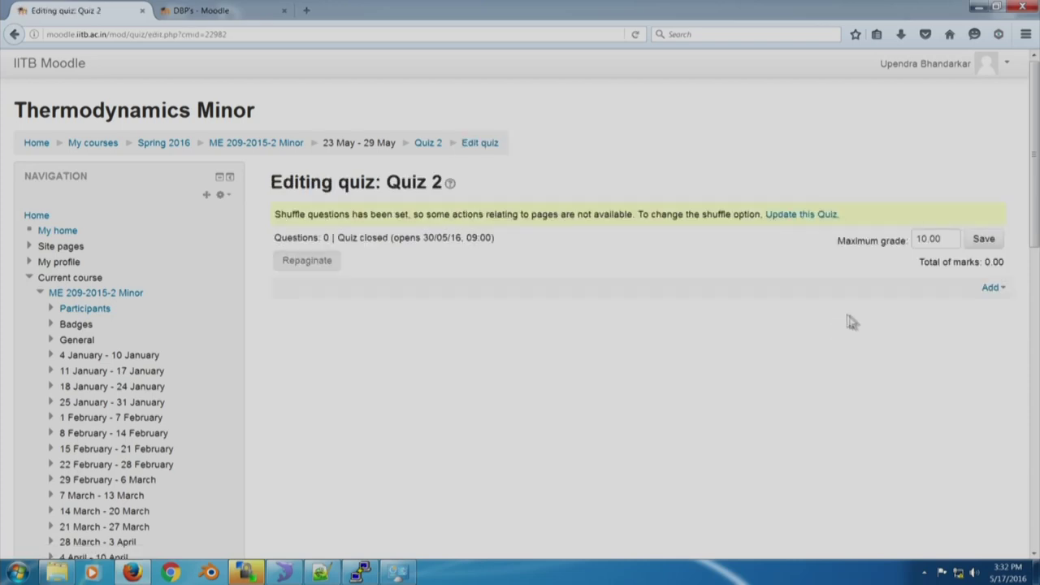
pyautogui.click(993, 288)
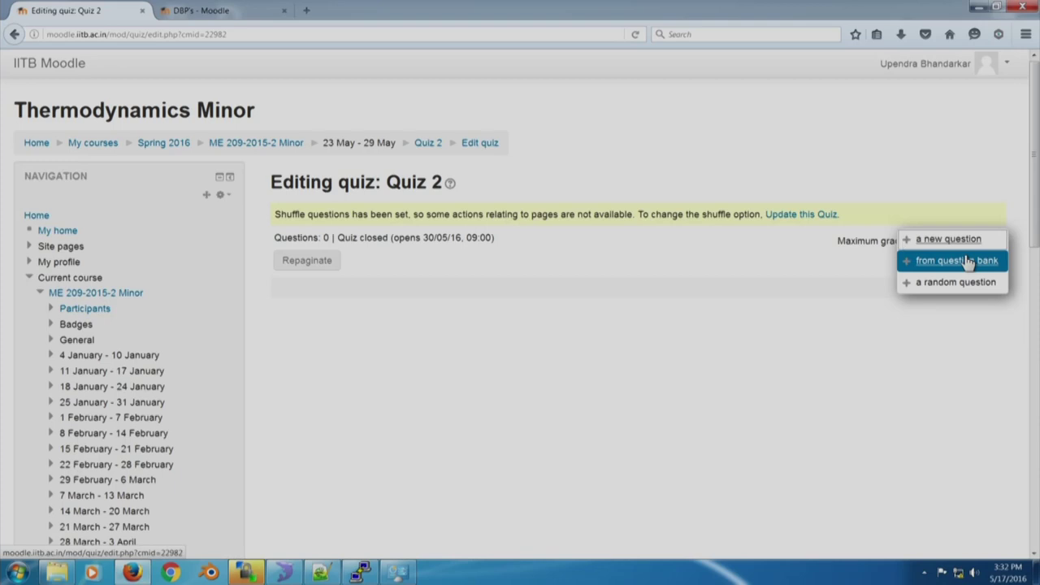
pyautogui.click(949, 239)
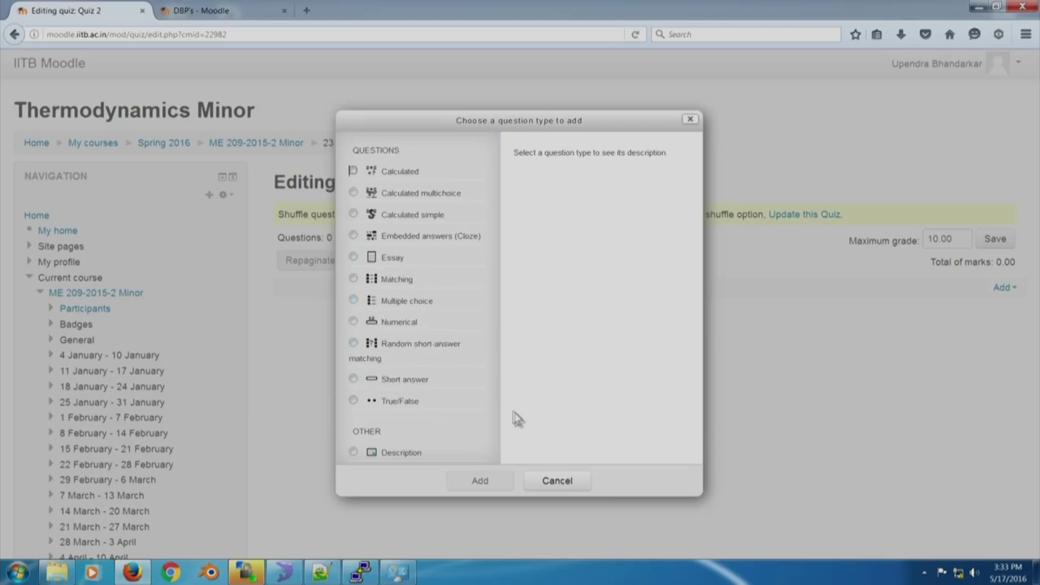
# Cancel the question-type chooser and reopen the Add menu's new, bank and random question choices
pyautogui.click(555, 480)
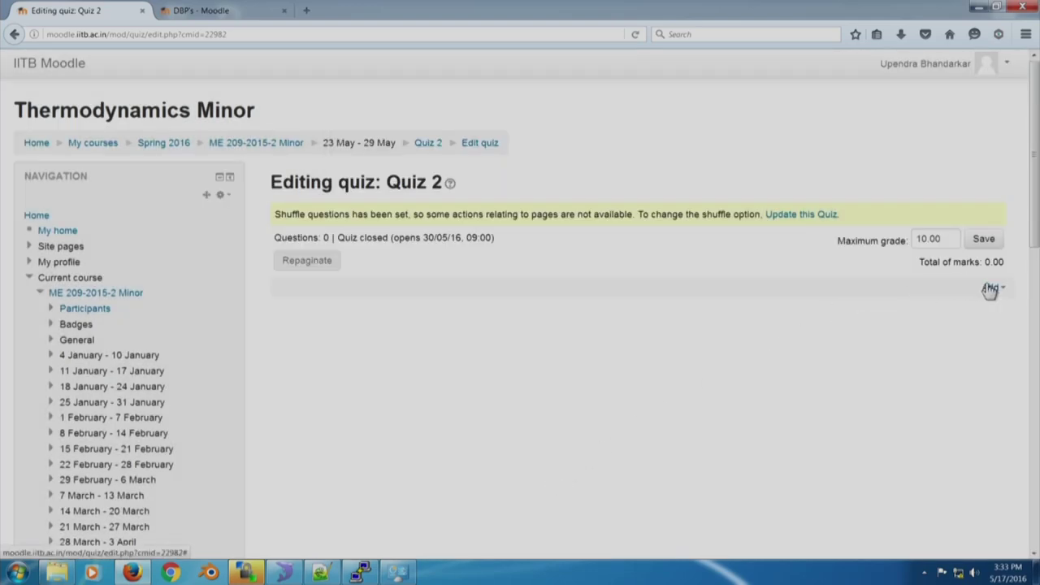
pyautogui.click(990, 287)
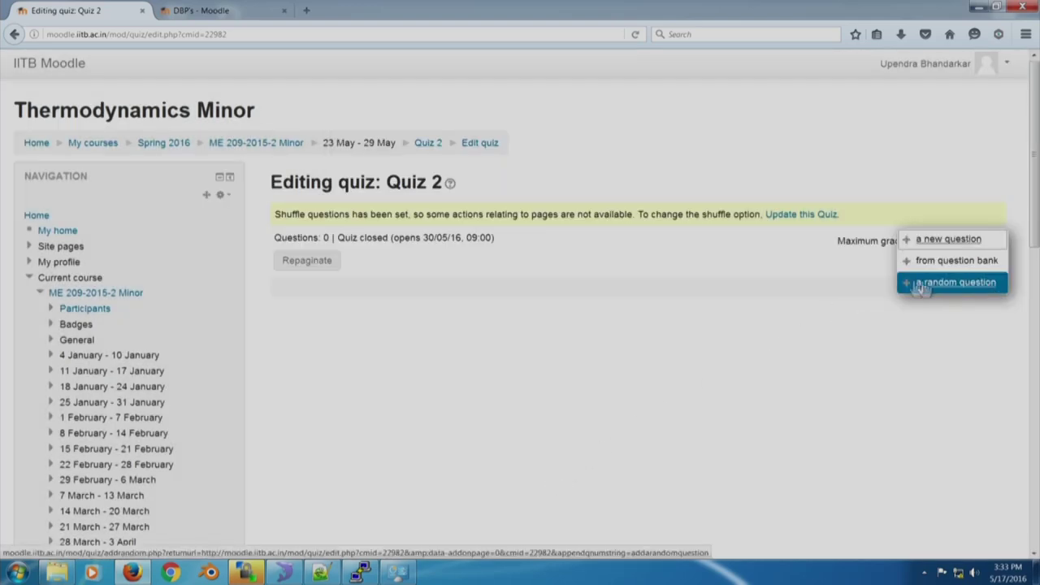
pyautogui.press('Escape')
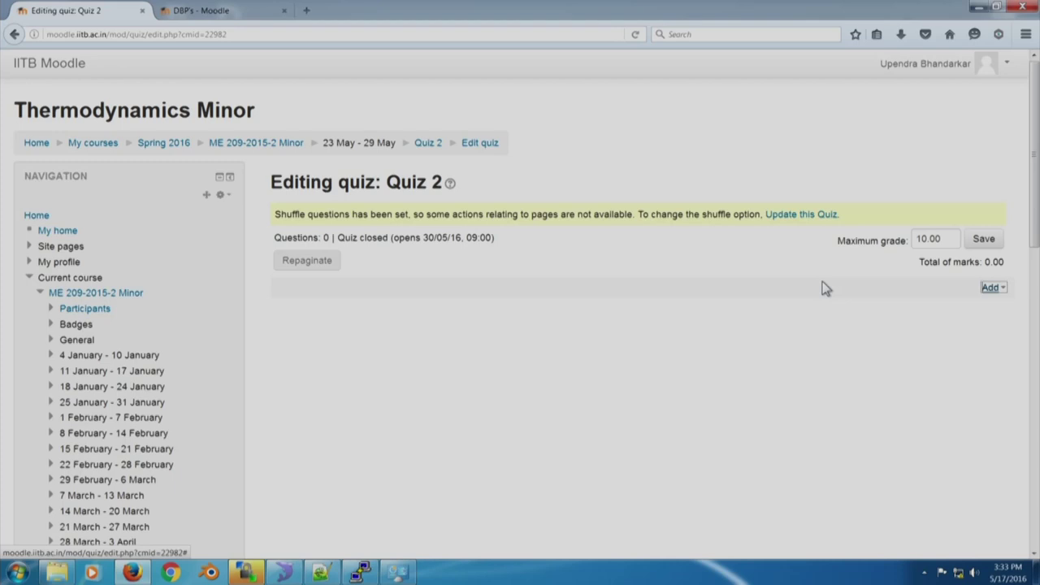
pyautogui.click(991, 288)
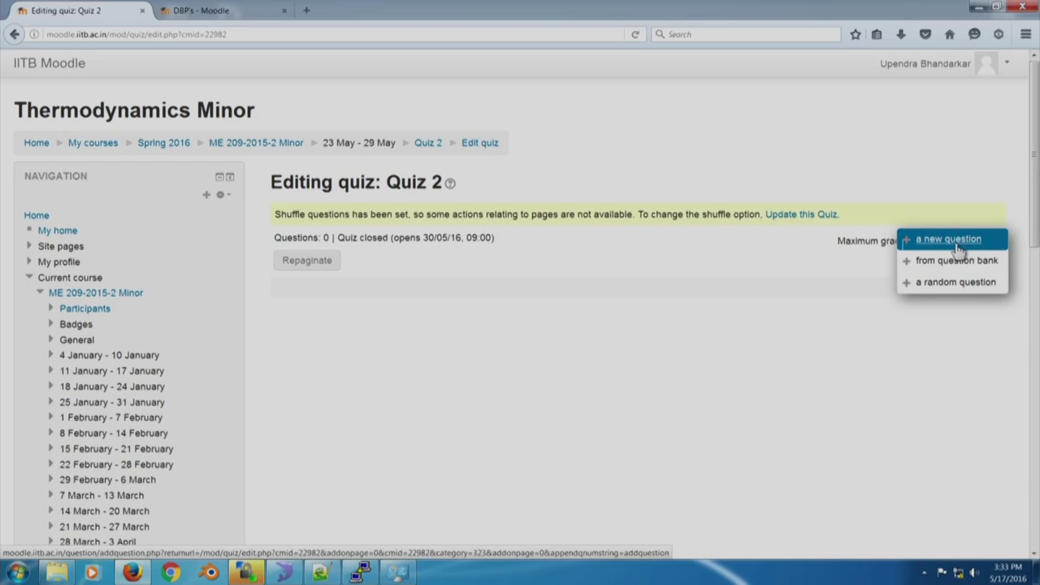